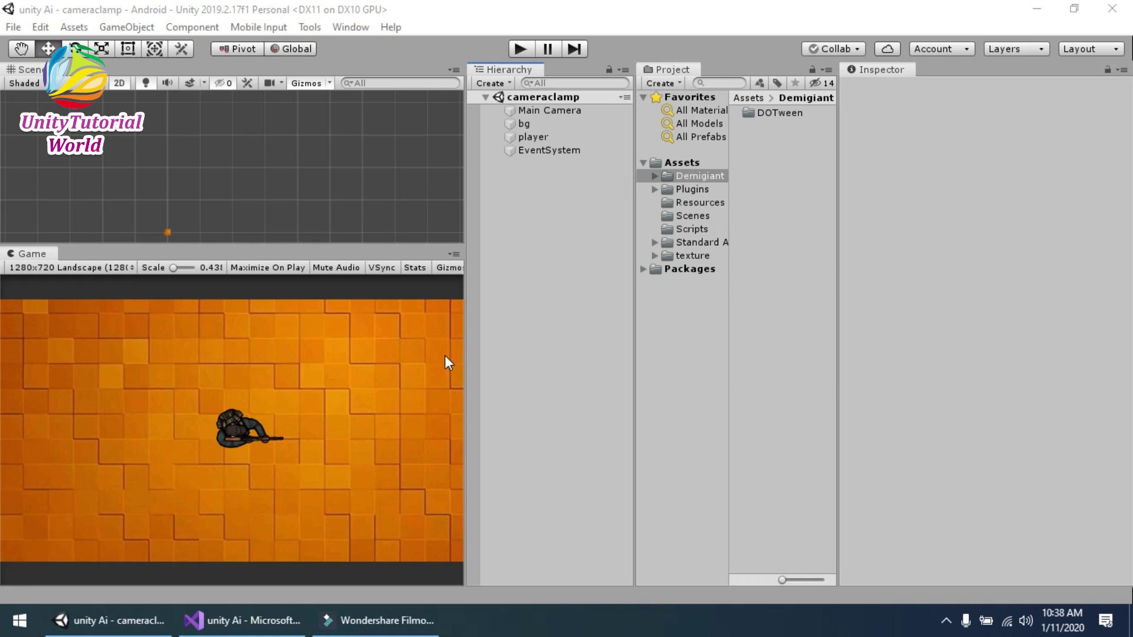
Step: Drag the Game view splitter rightward so the tiled floor and player fill more space
drag(465, 350, 487, 351)
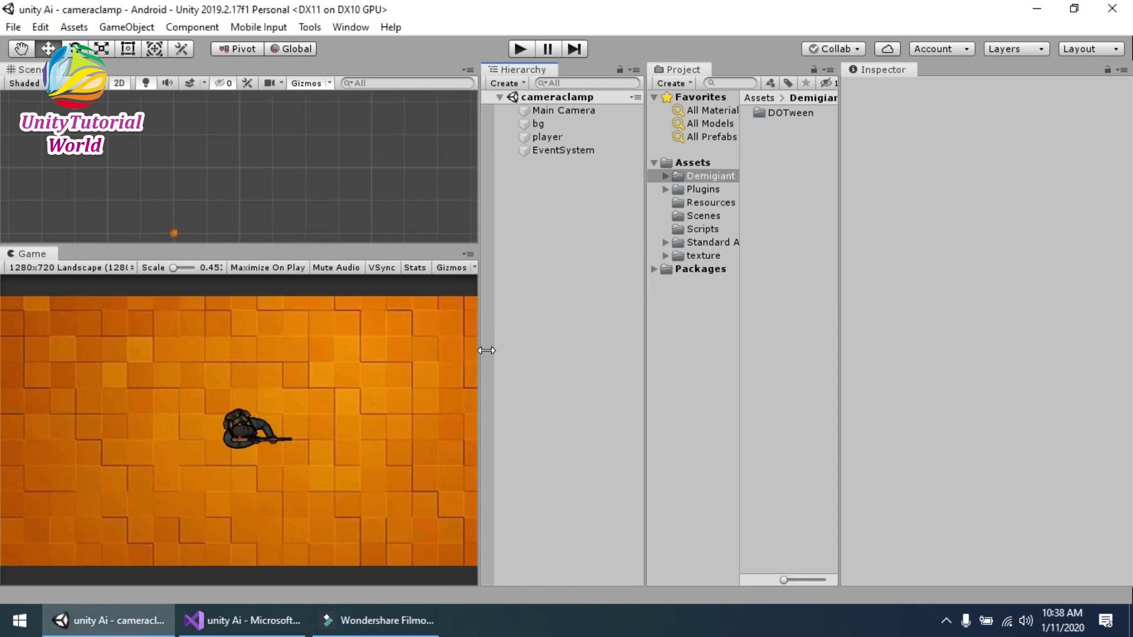
click(521, 46)
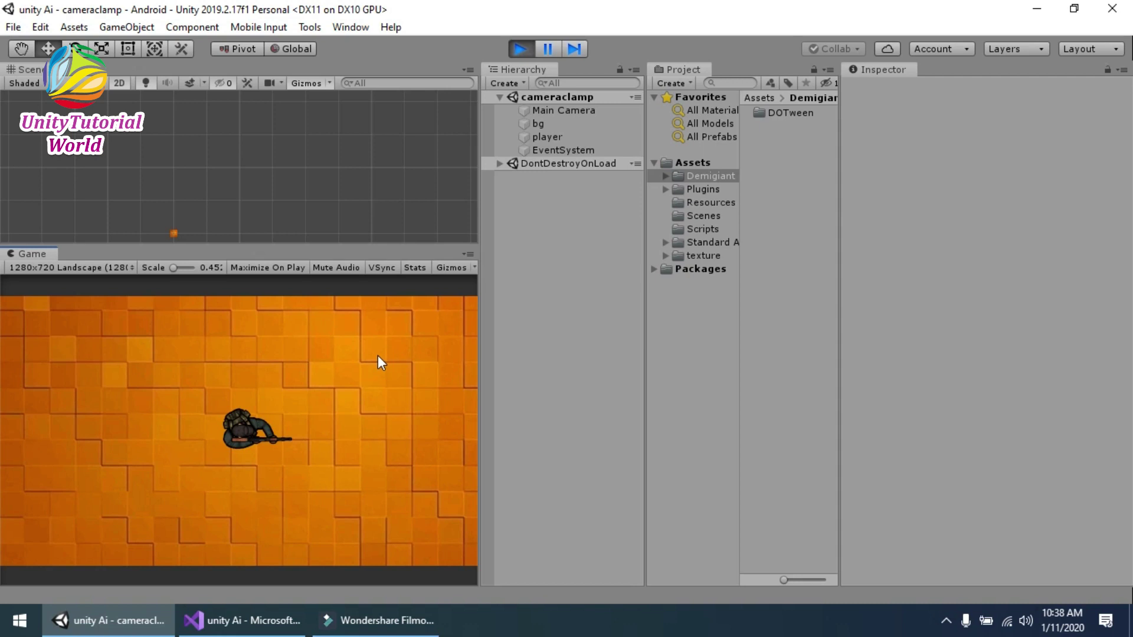
key(a)
key(w)
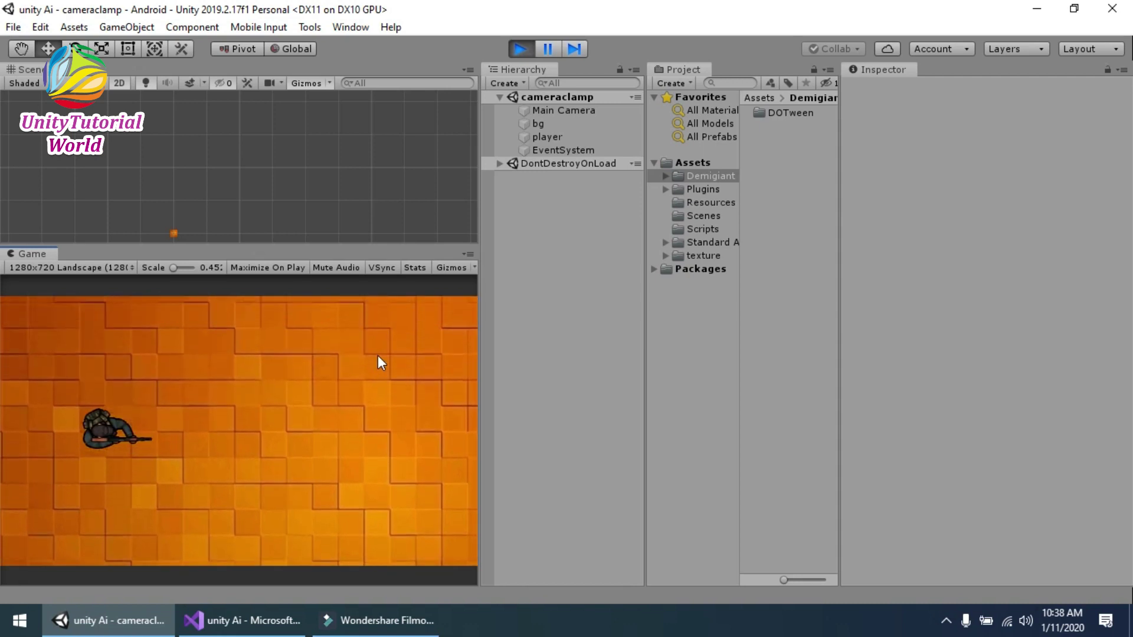
key(s)
key(s)
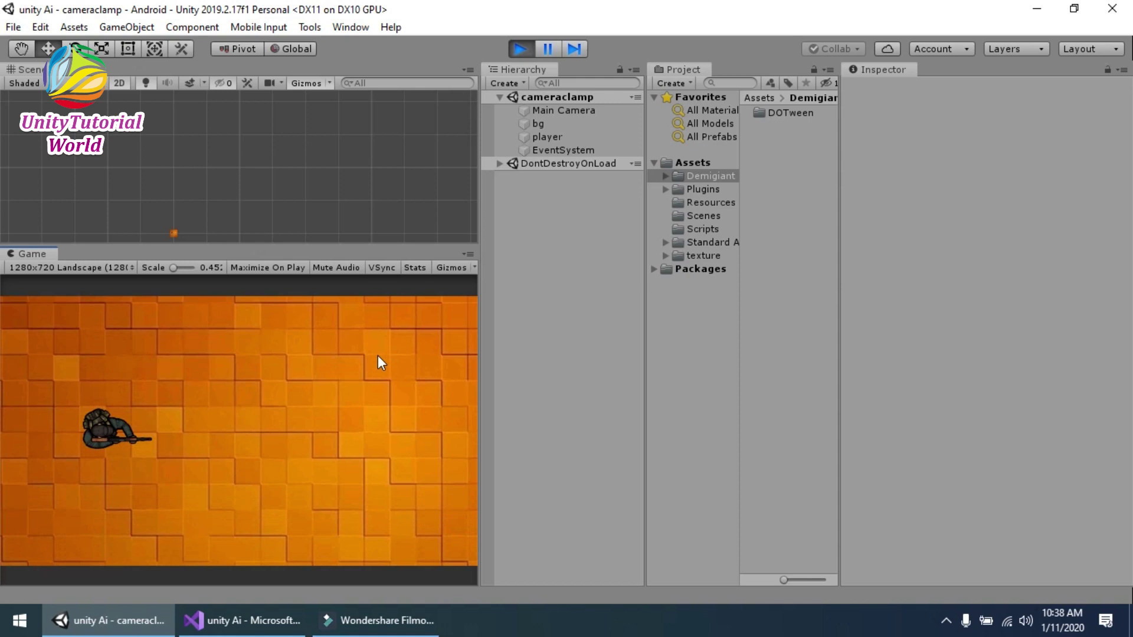
key(a)
key(s)
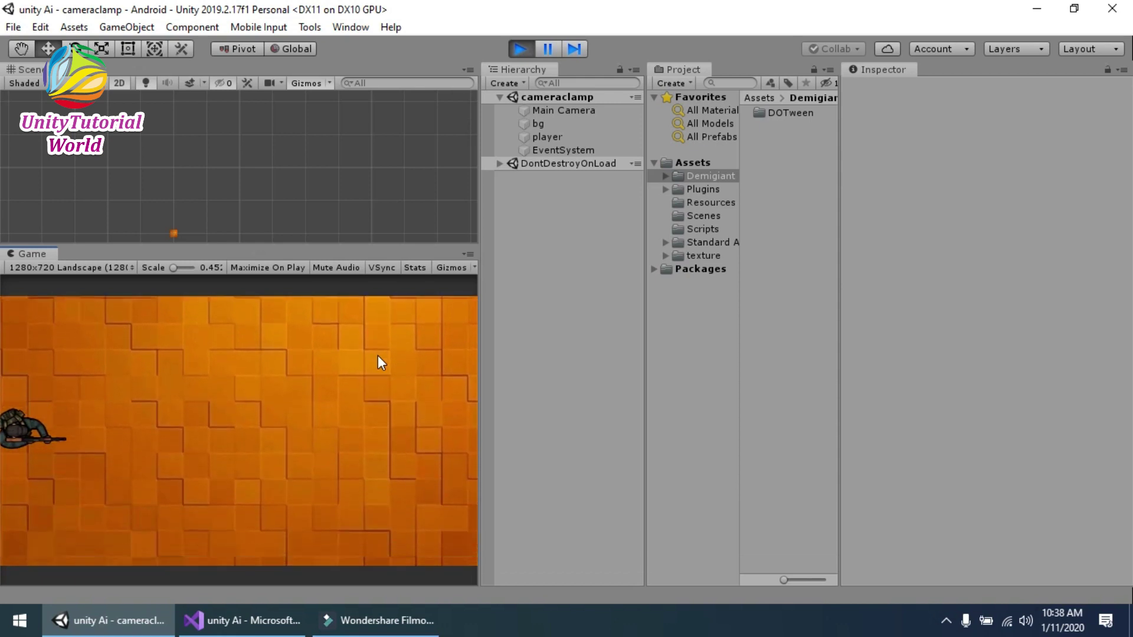
key(d)
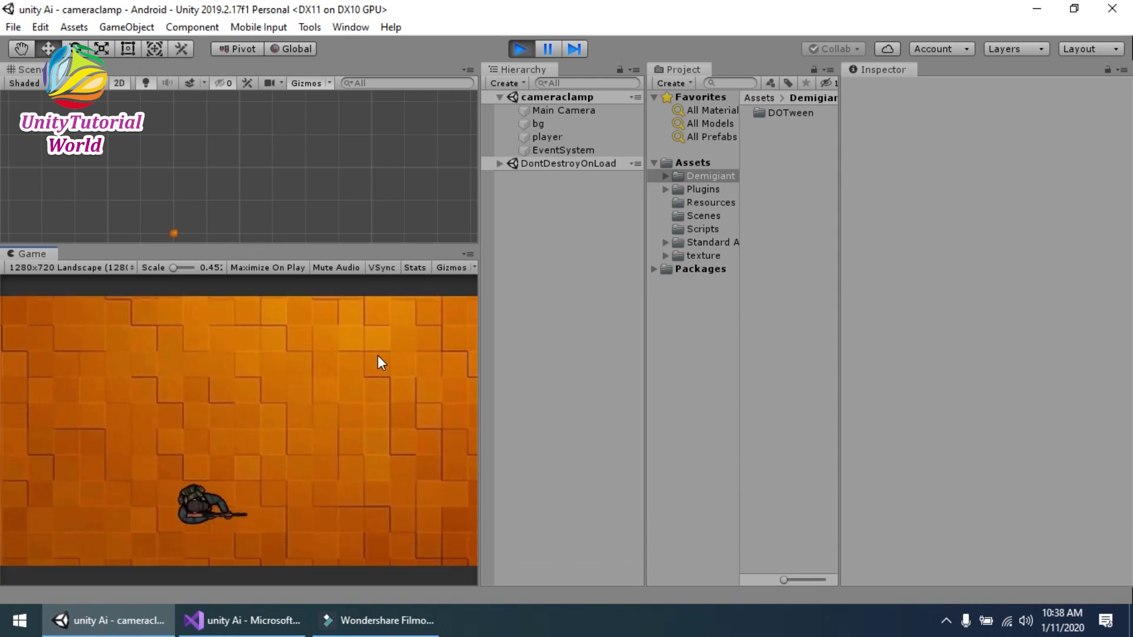
key(w)
key(w)
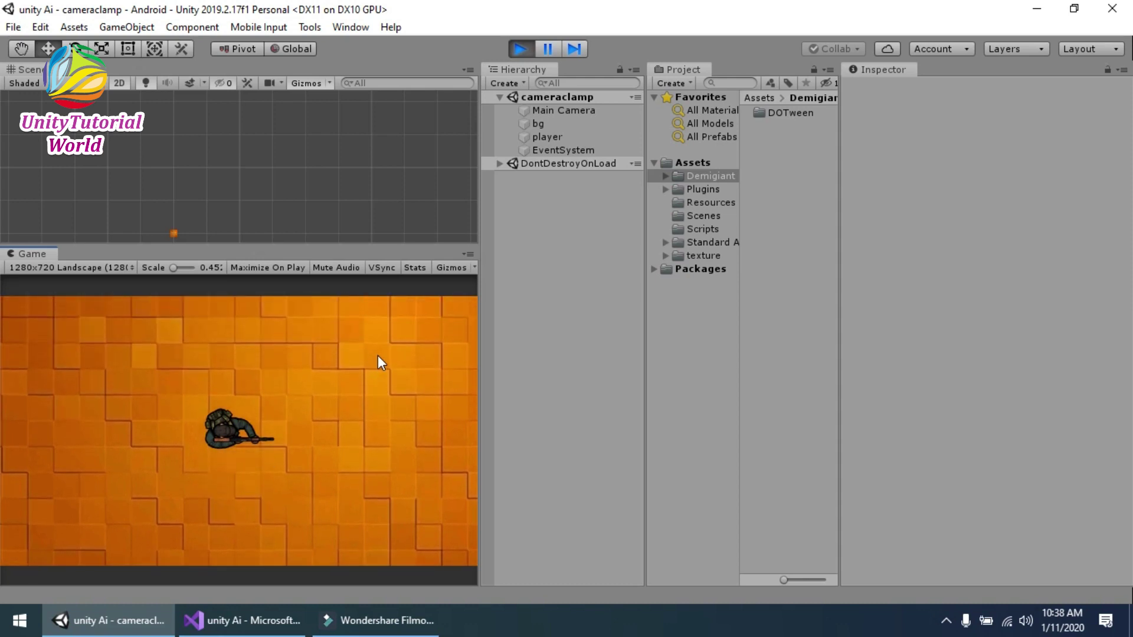
key(a)
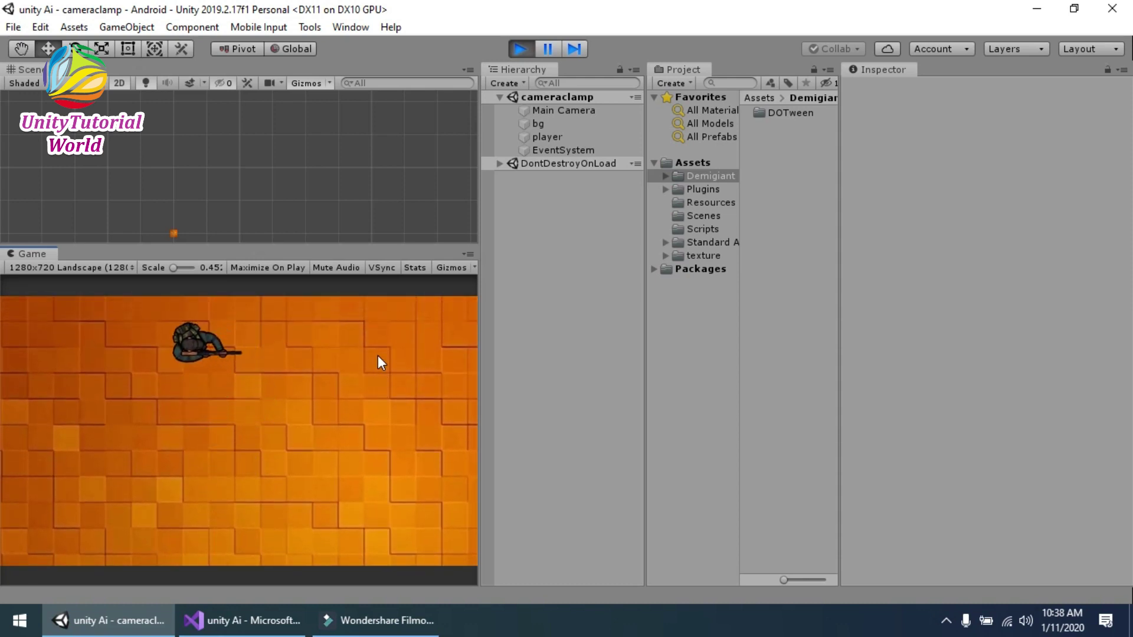
key(s)
key(d)
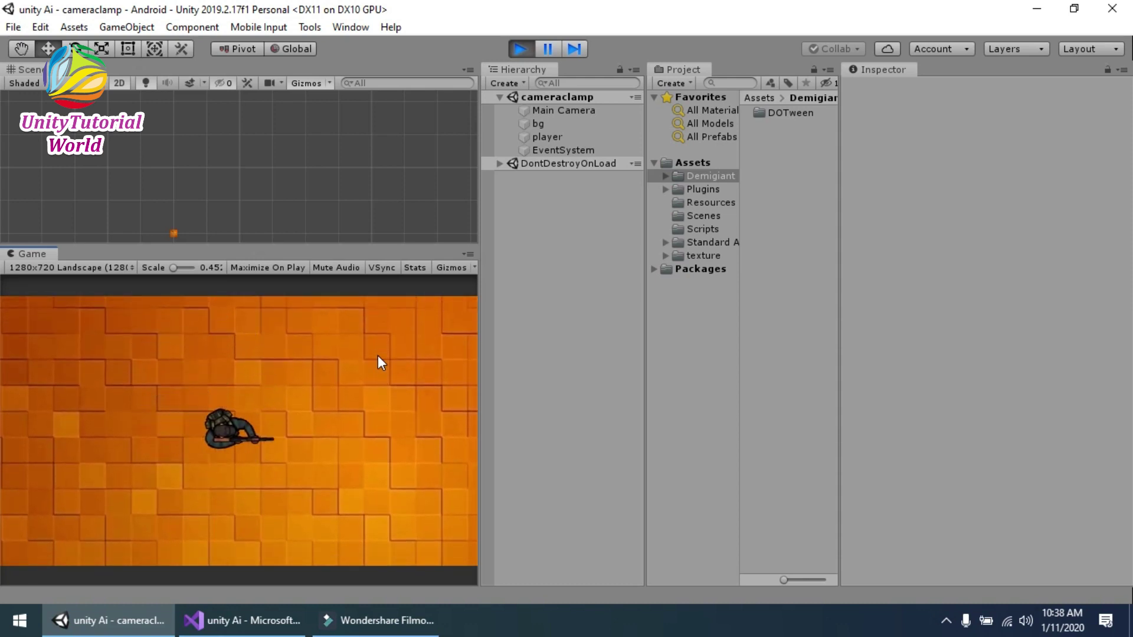
key(a)
key(s)
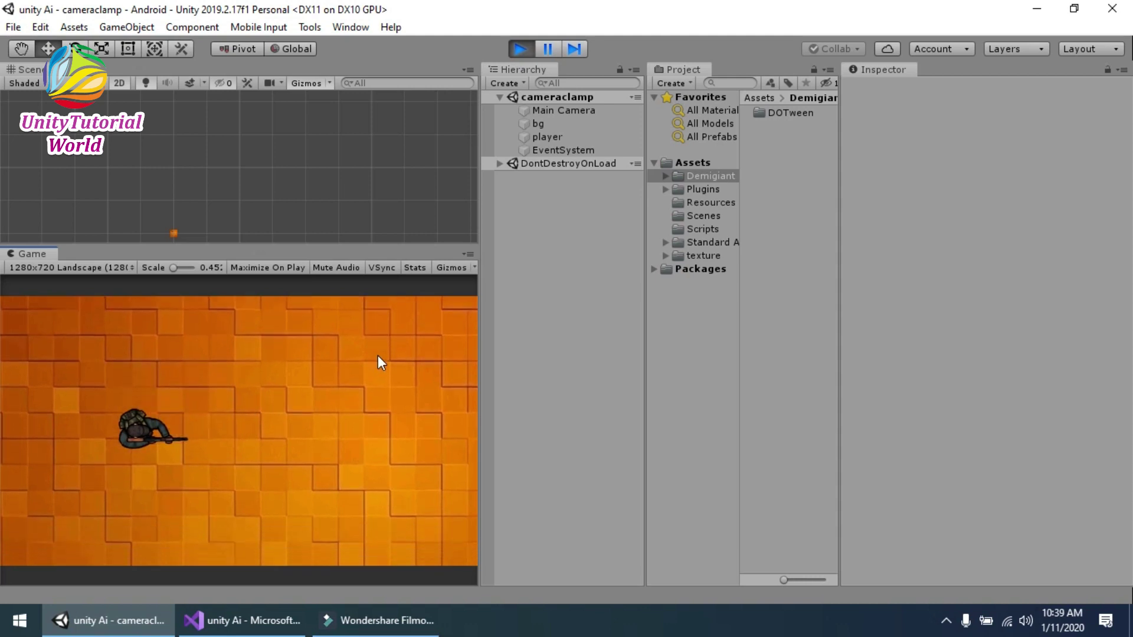
click(519, 48)
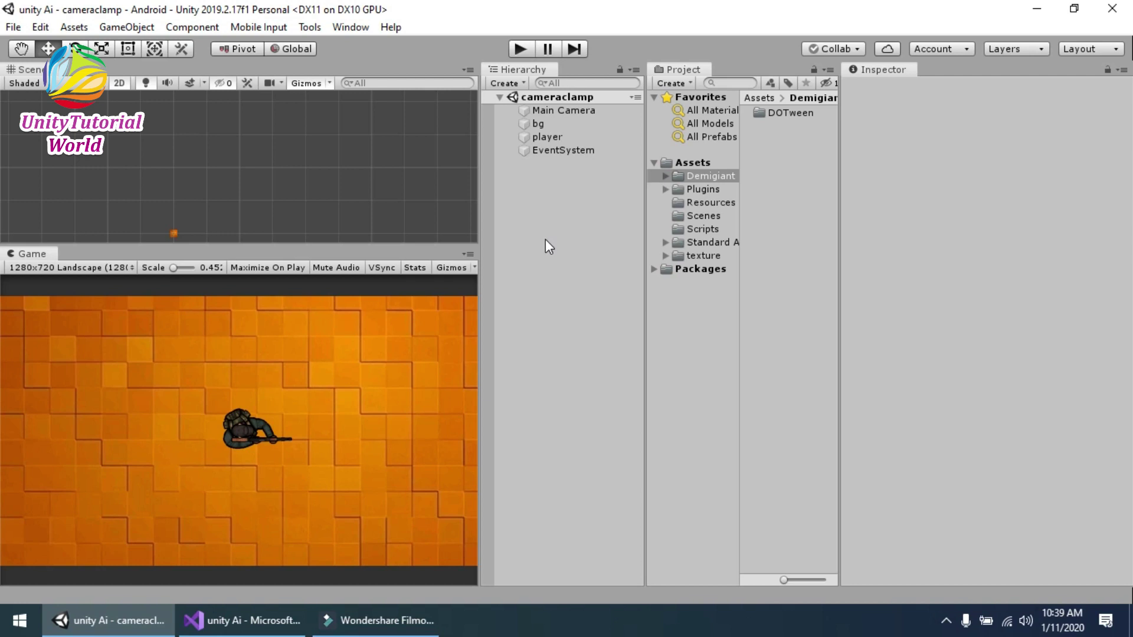
Step: Open the Window menu to list the editor windows, including the Asset Store
click(337, 28)
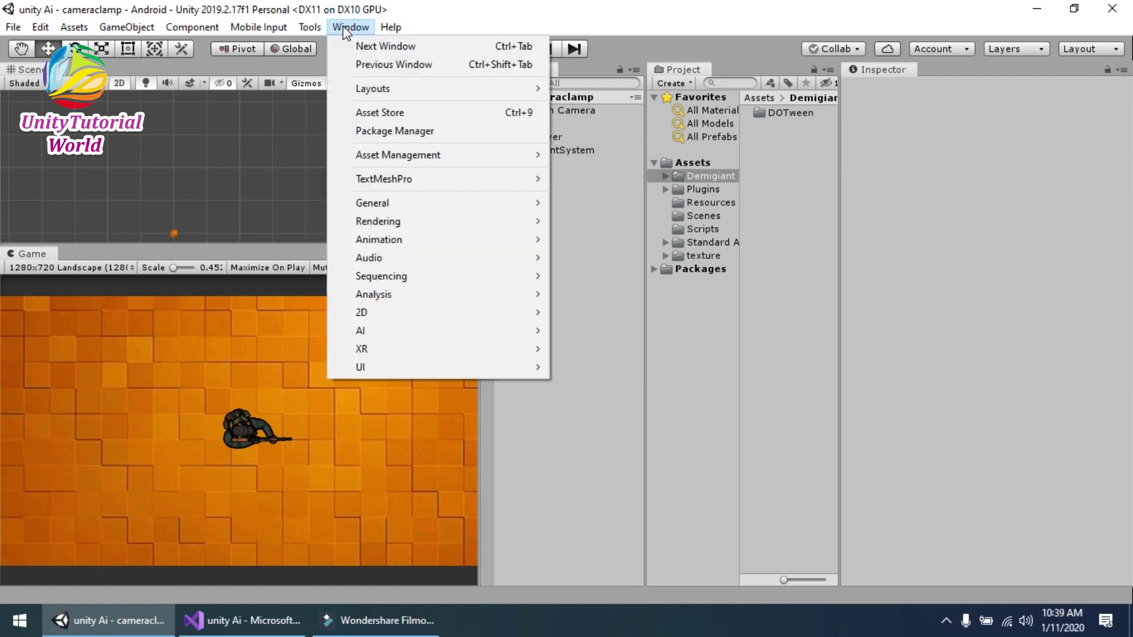
Step: Open the Asset Store, float it as its own window, enlarge it and move it over the editor
click(378, 112)
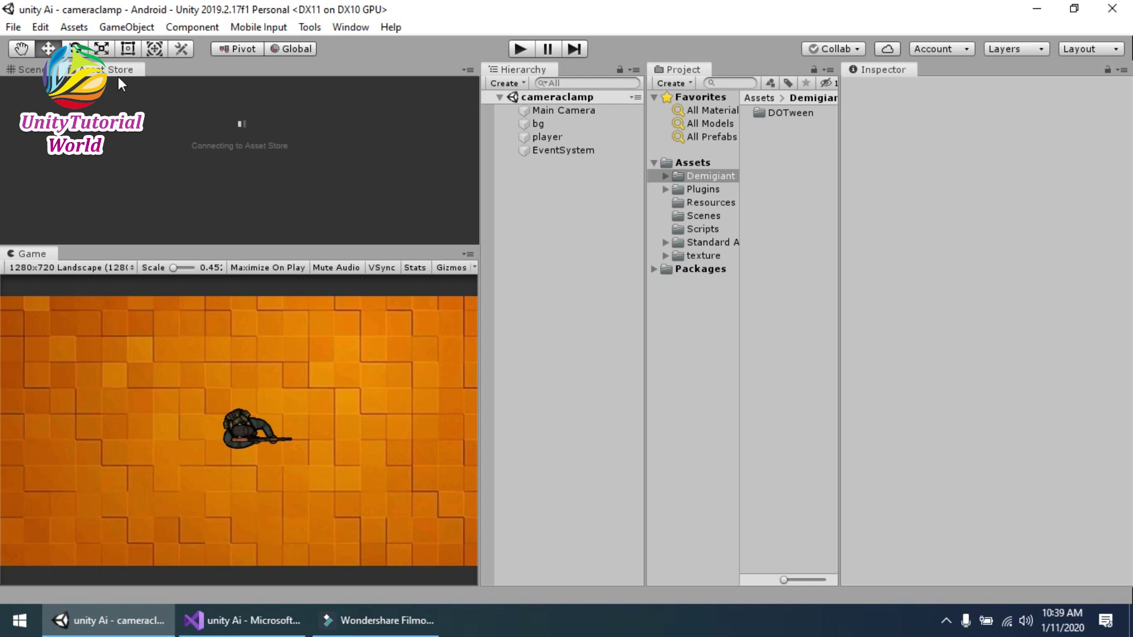
drag(118, 73, 553, 272)
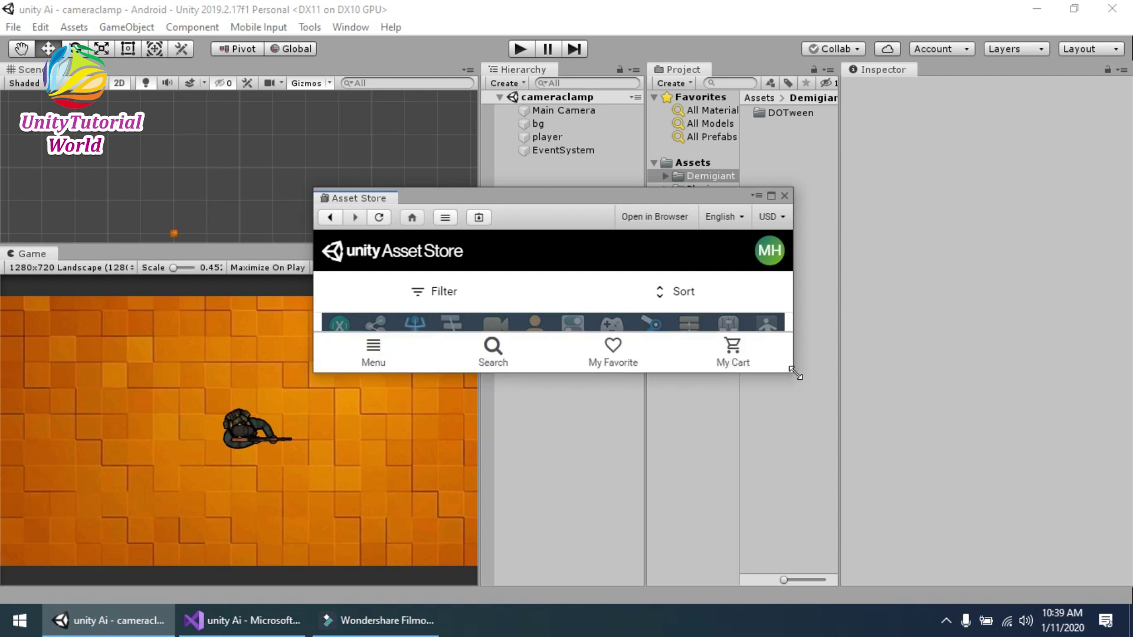
drag(793, 373, 1047, 576)
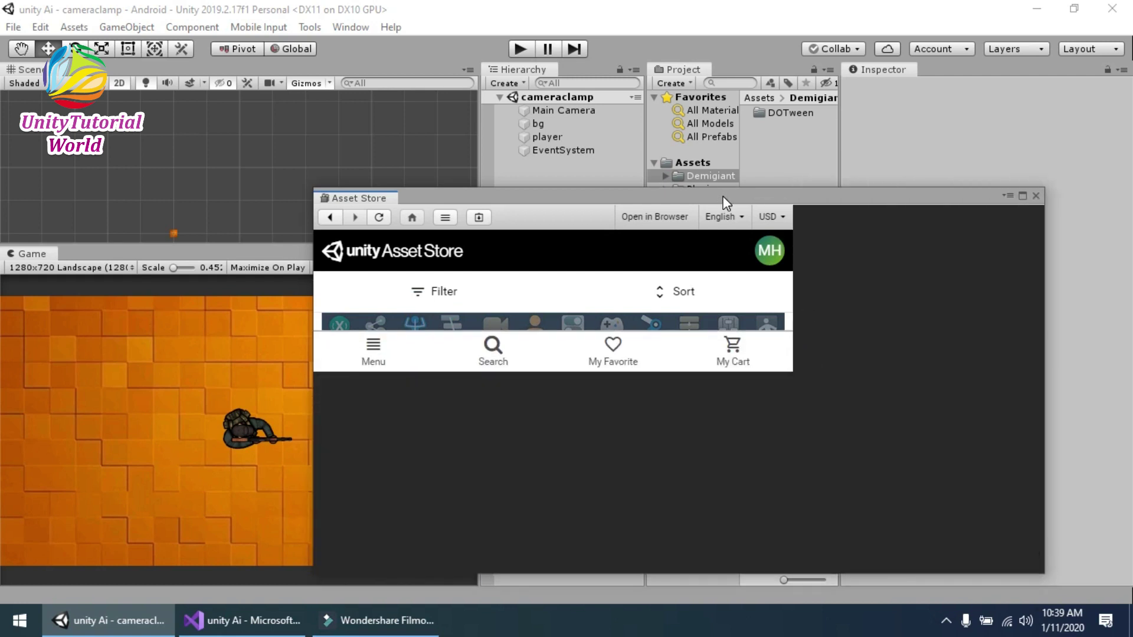
drag(723, 196, 541, 53)
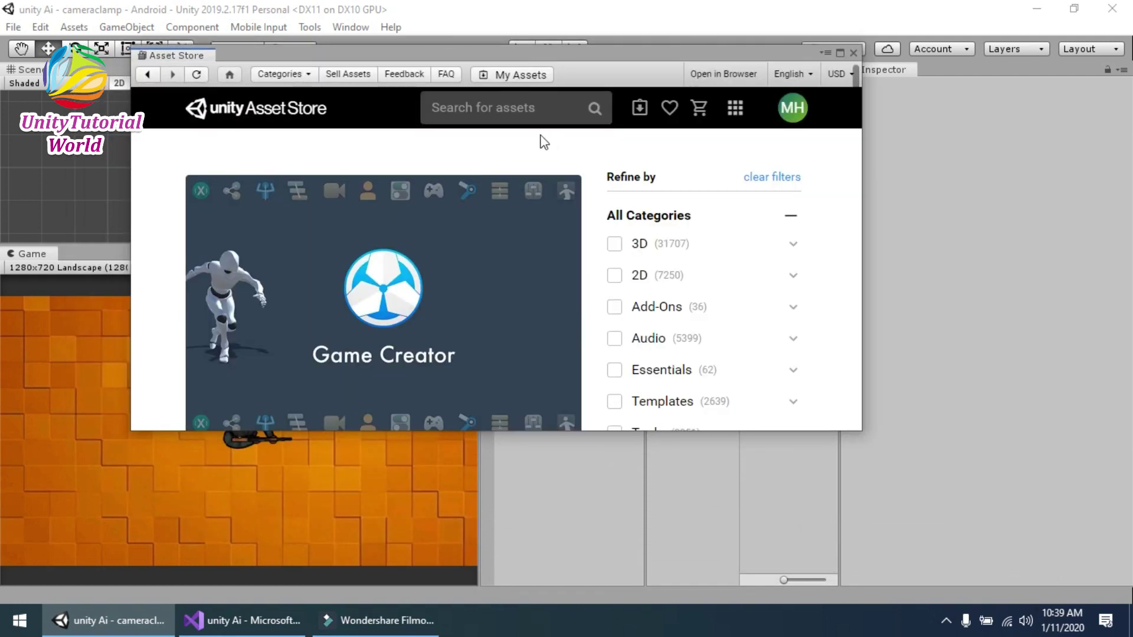
Step: Search the Asset Store for 'simpleinputsystem' and scroll to the Simple Input System result
click(529, 111)
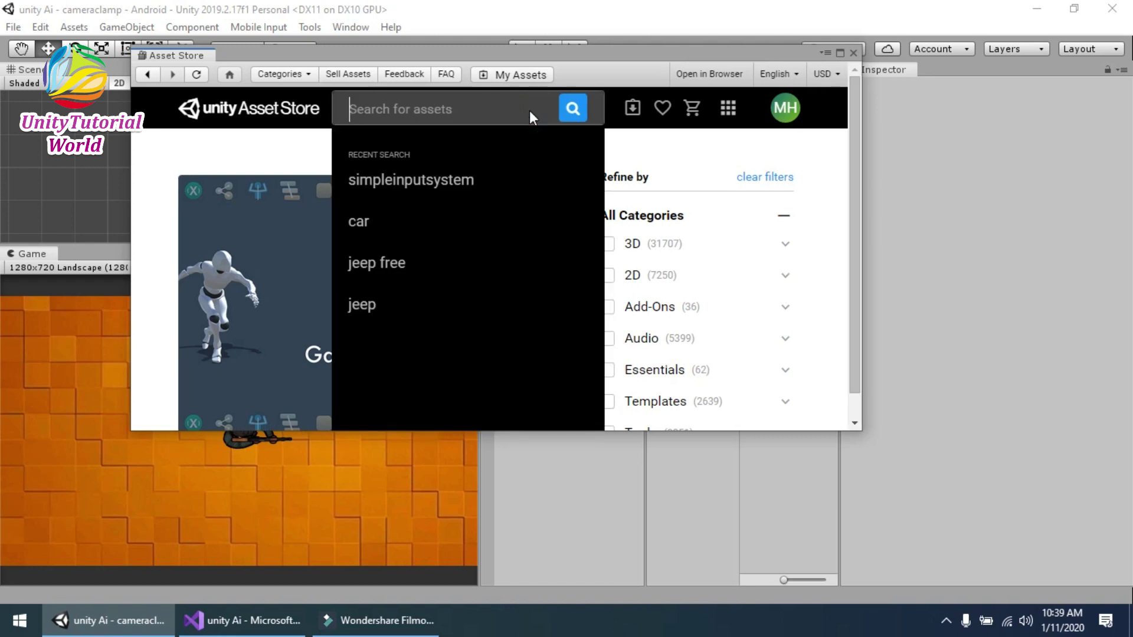
text(simple)
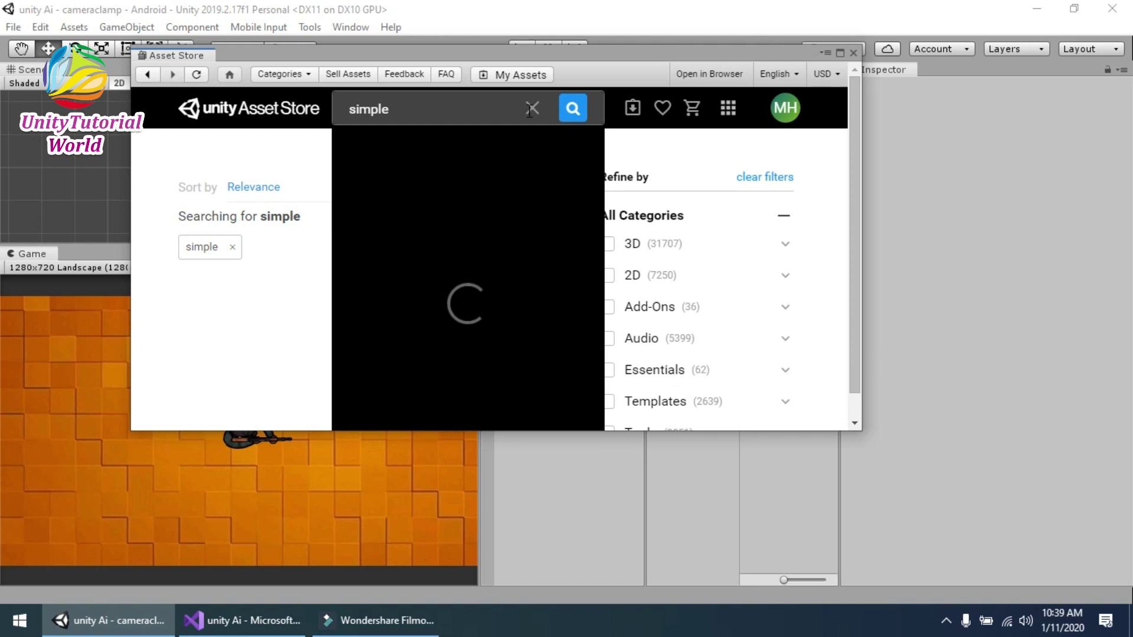
text(inputs)
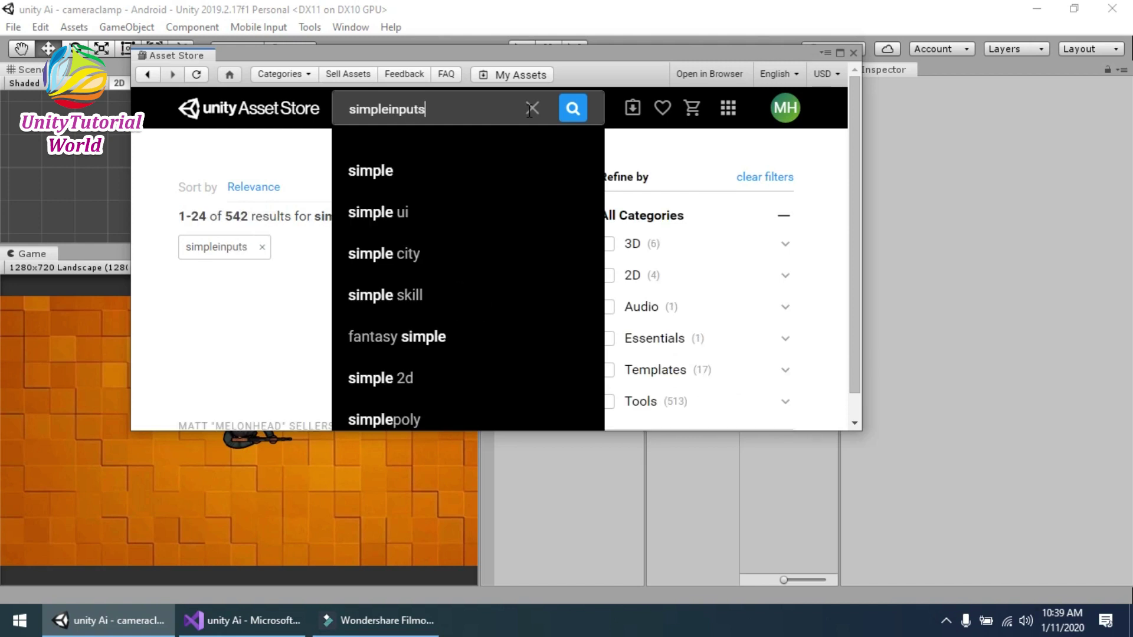
text(ystem)
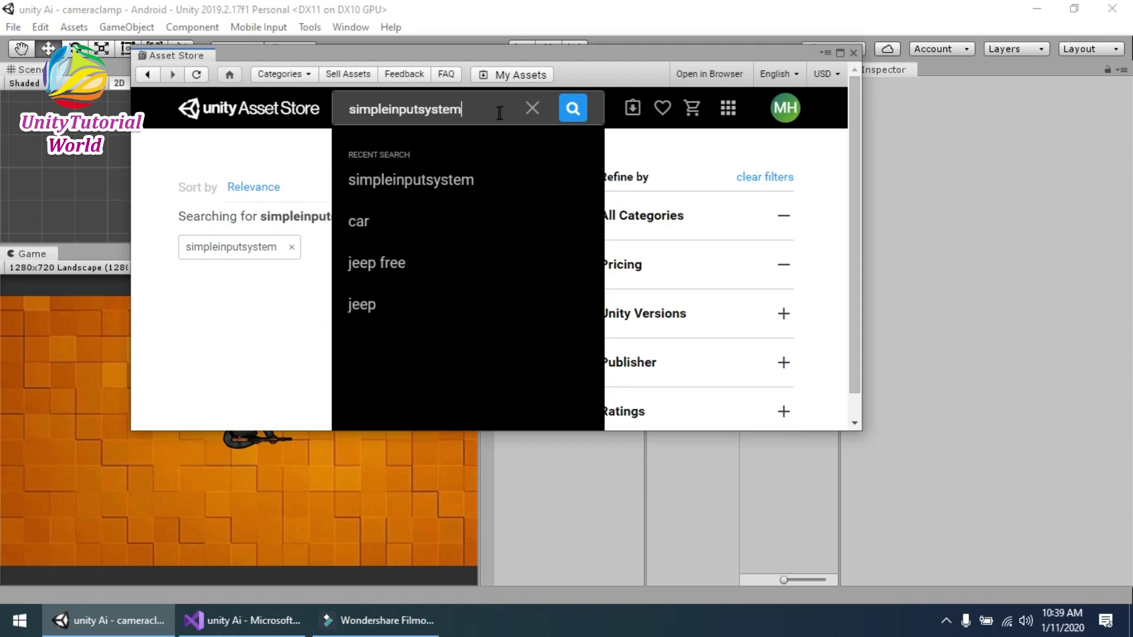
click(572, 108)
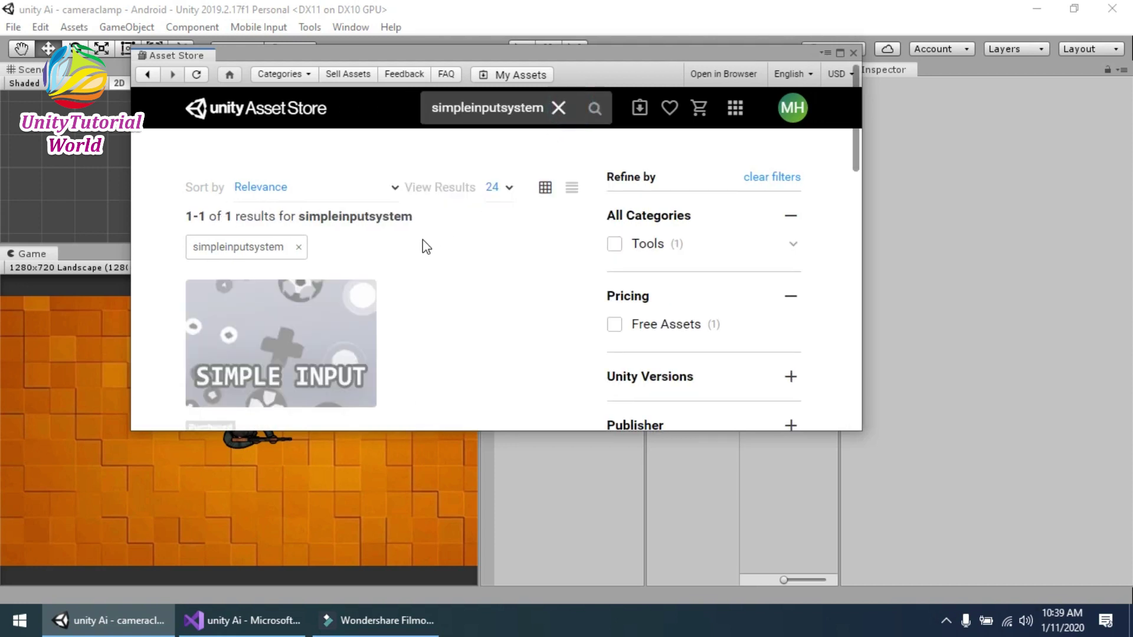
scroll(422, 242, down, 3)
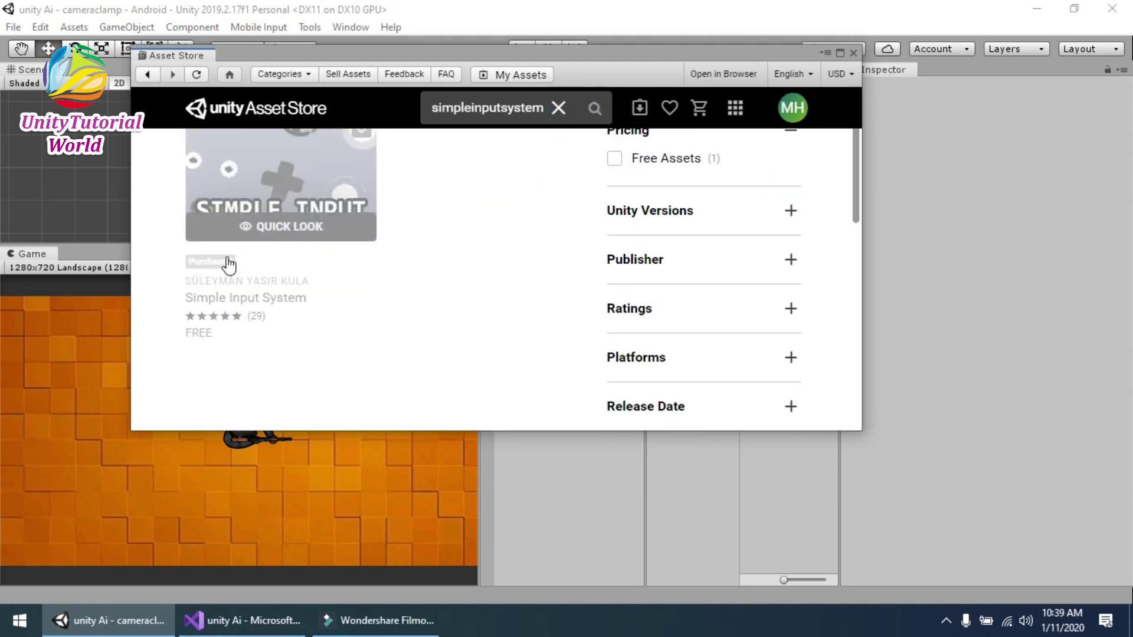
Step: Open the Simple Input System product page and scroll through its details
click(239, 300)
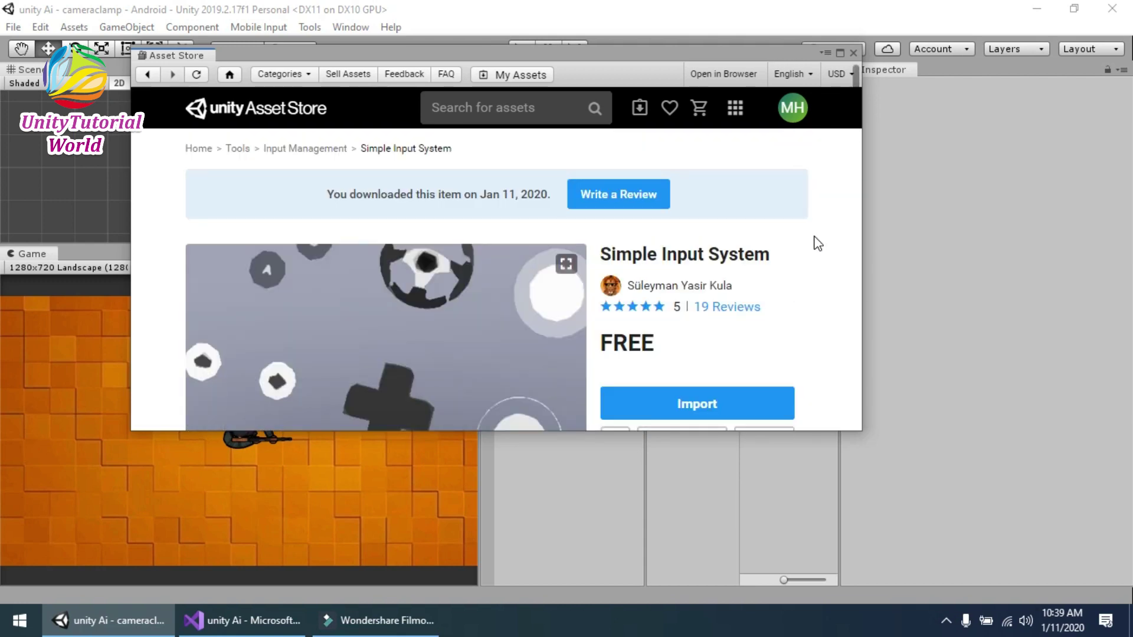
scroll(817, 243, down, 1)
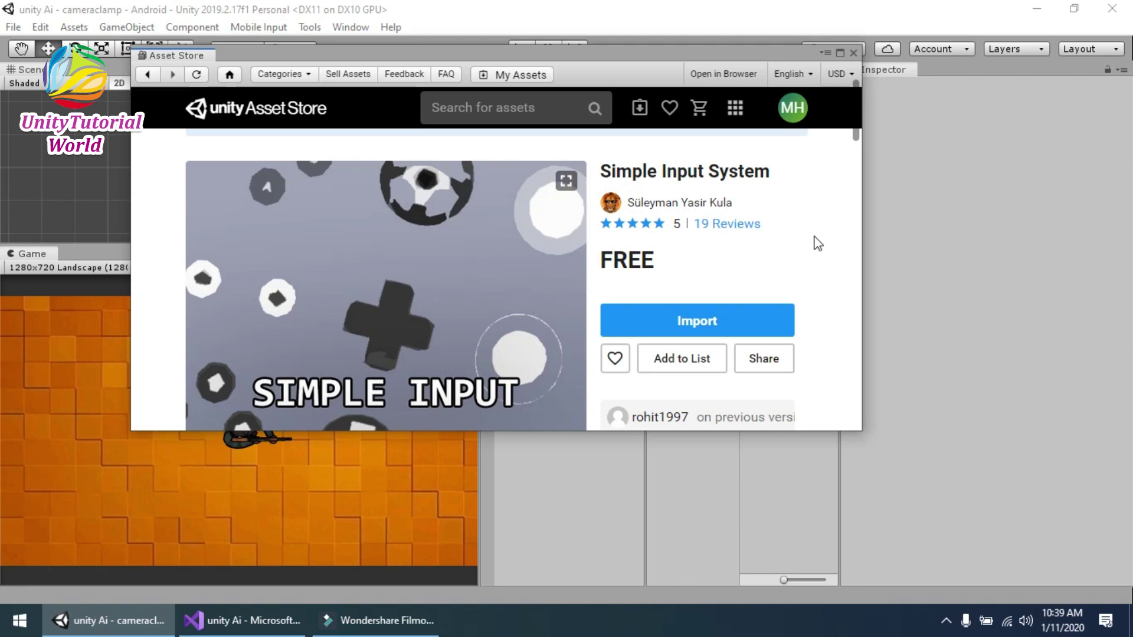
scroll(818, 243, down, 1)
scroll(817, 243, up, 1)
scroll(817, 243, down, 1)
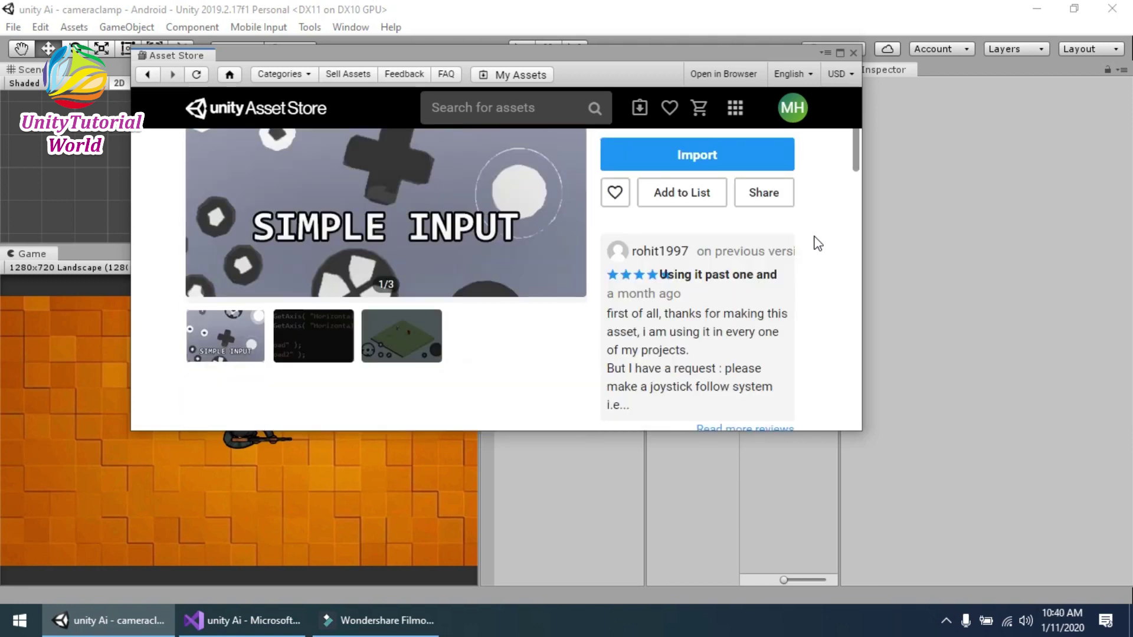
scroll(817, 243, up, 1)
scroll(819, 245, down, 1)
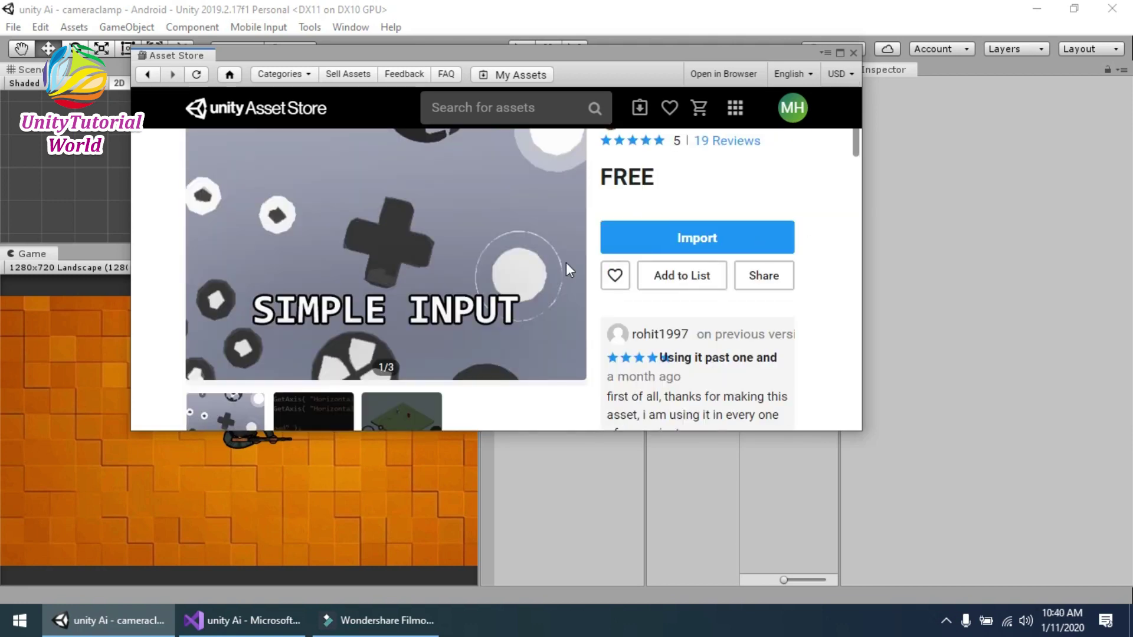
Step: Import Simple Input System, close the Asset Store, and review the package's file list
click(670, 243)
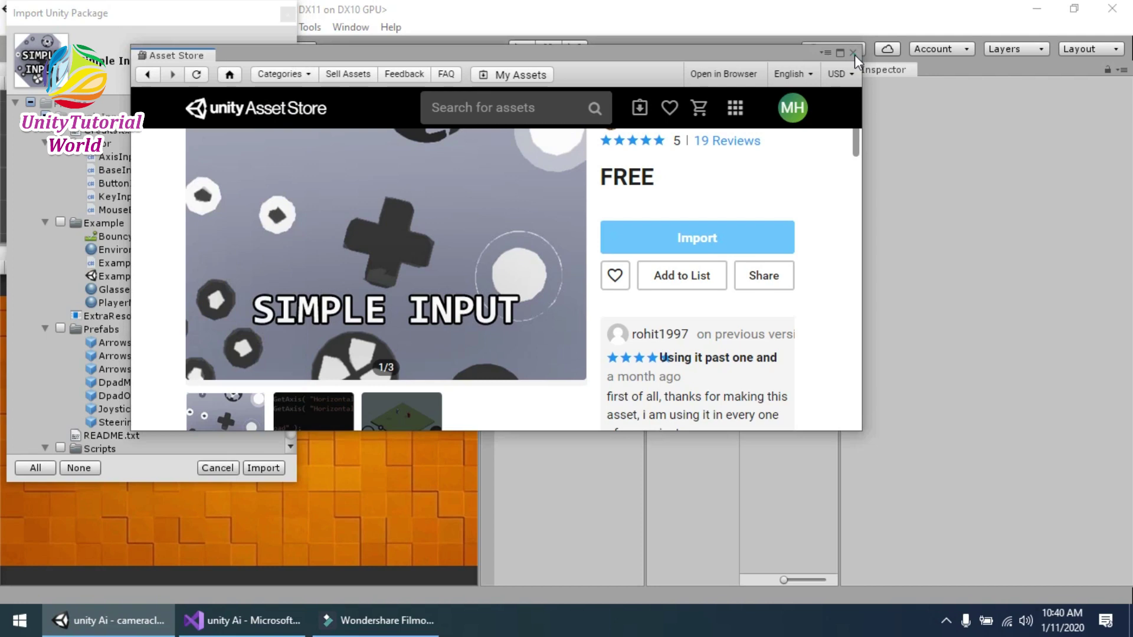
click(854, 53)
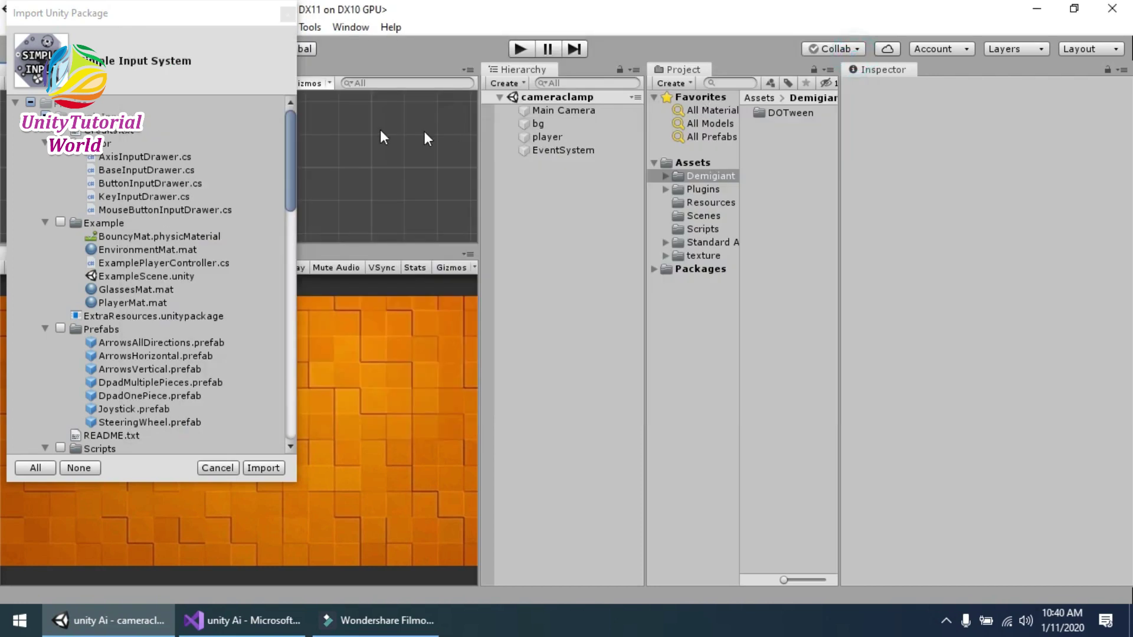
click(212, 20)
scroll(224, 300, down, 10)
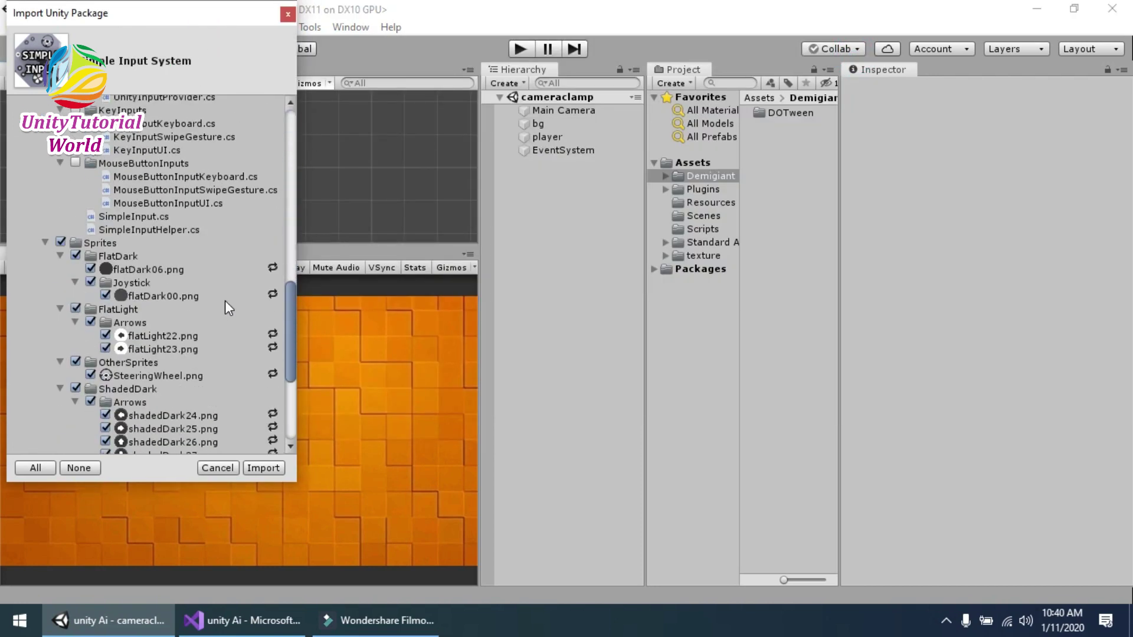
scroll(225, 300, down, 6)
scroll(225, 300, up, 2)
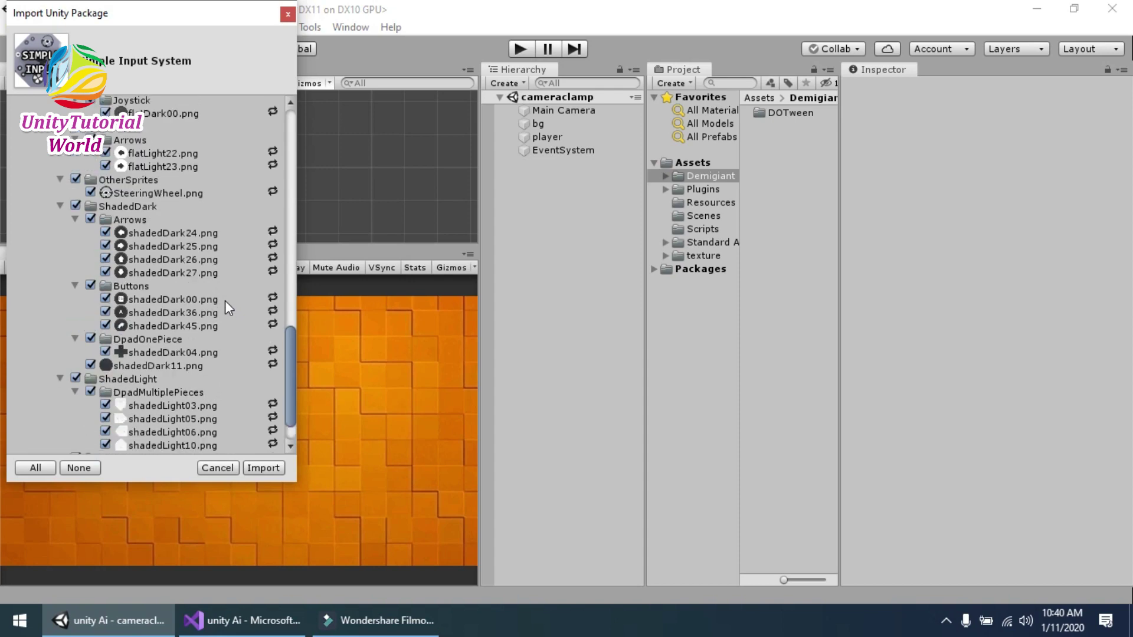
scroll(224, 300, up, 15)
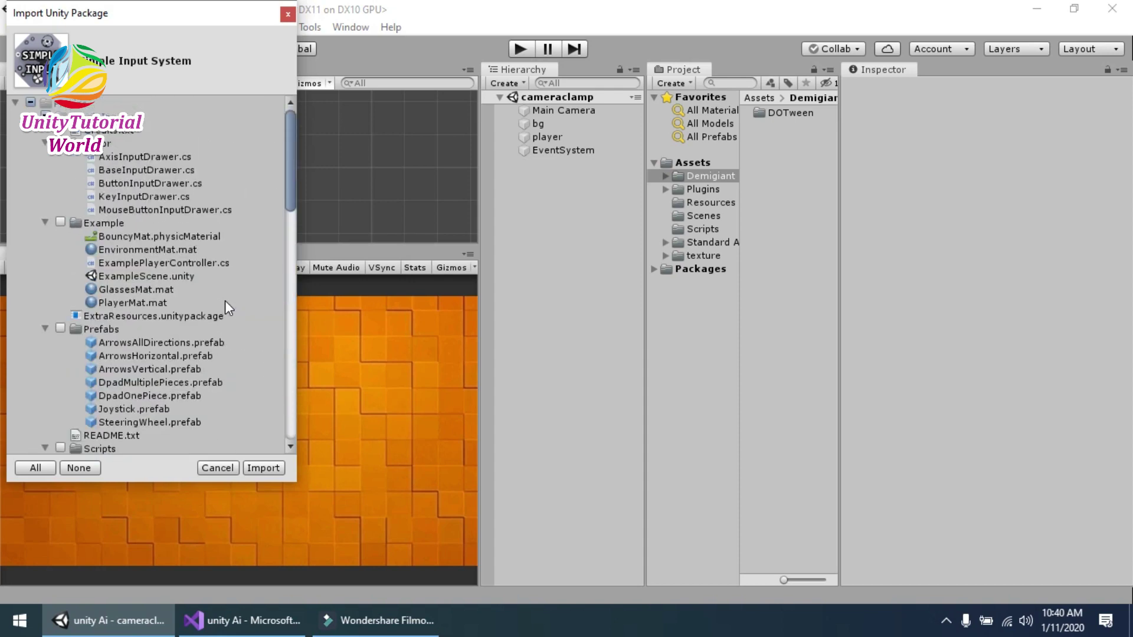
Step: Close the import dialog and create a UI Canvas from the Hierarchy context menu
click(287, 15)
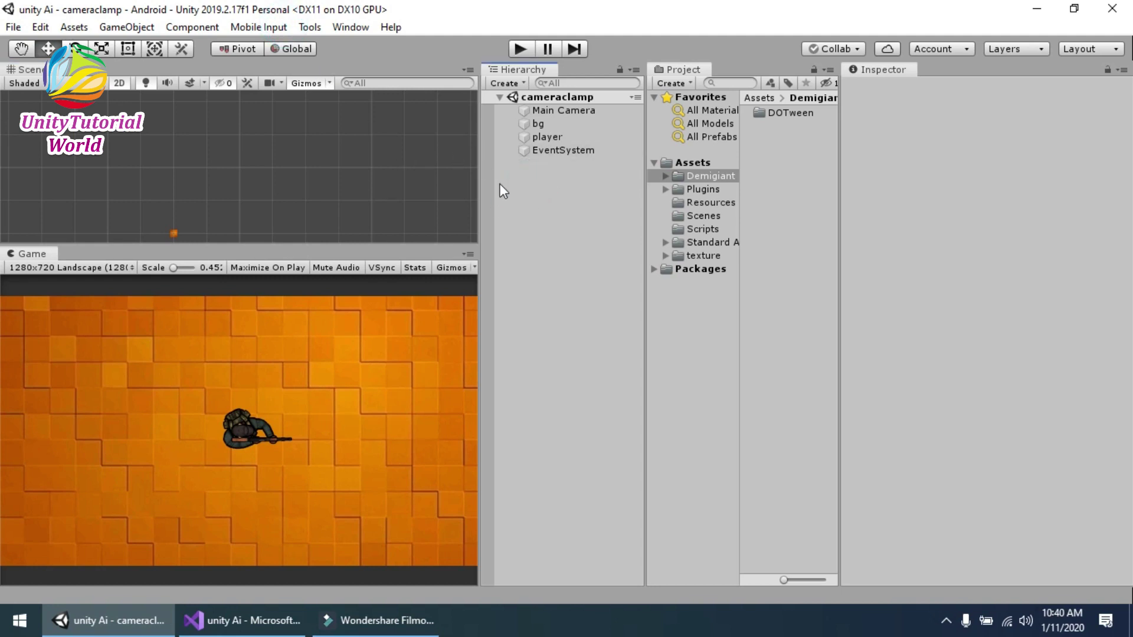
right_click(541, 184)
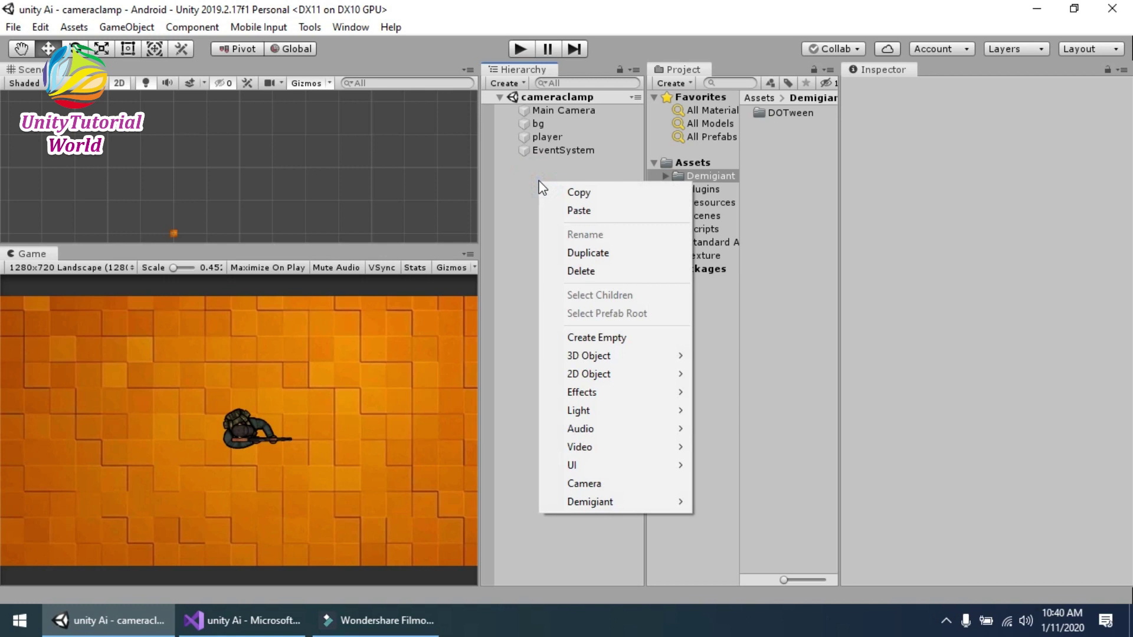
mouse_move(621, 468)
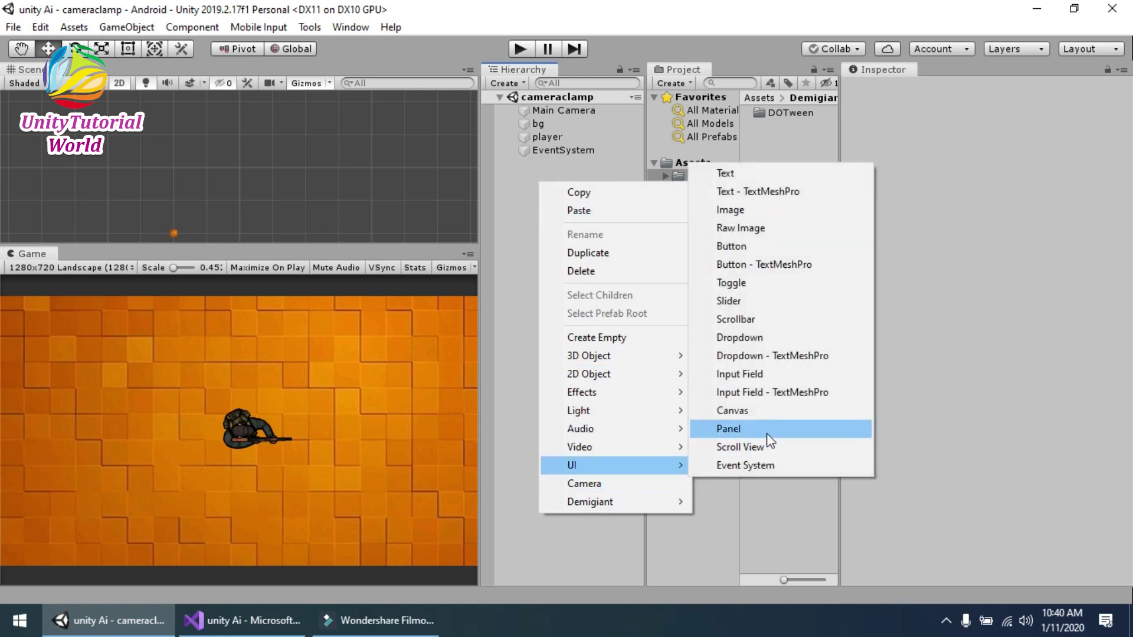
click(753, 409)
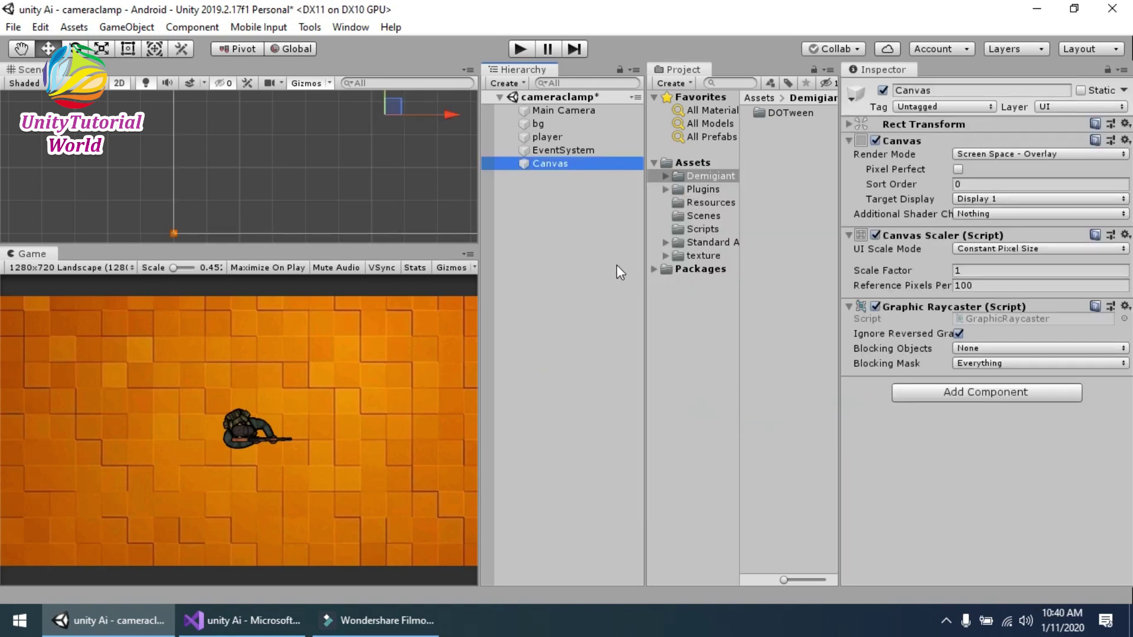
Step: Drag the Joystick prefab from Plugins/SimpleInput/Prefabs onto the Canvas and save the scene
click(698, 190)
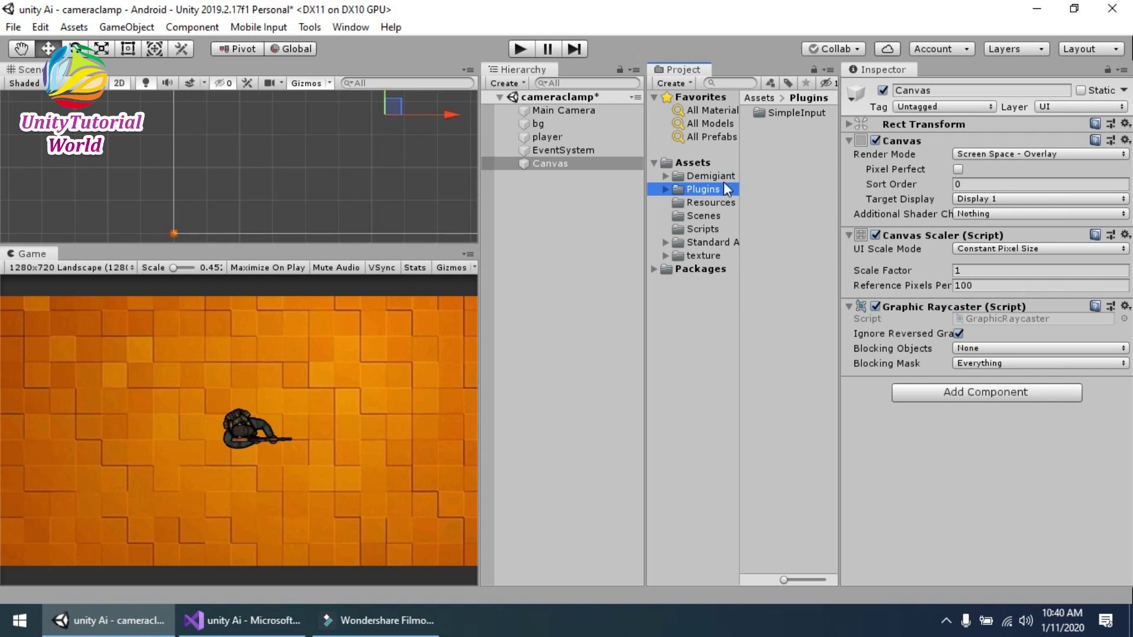
double_click(774, 112)
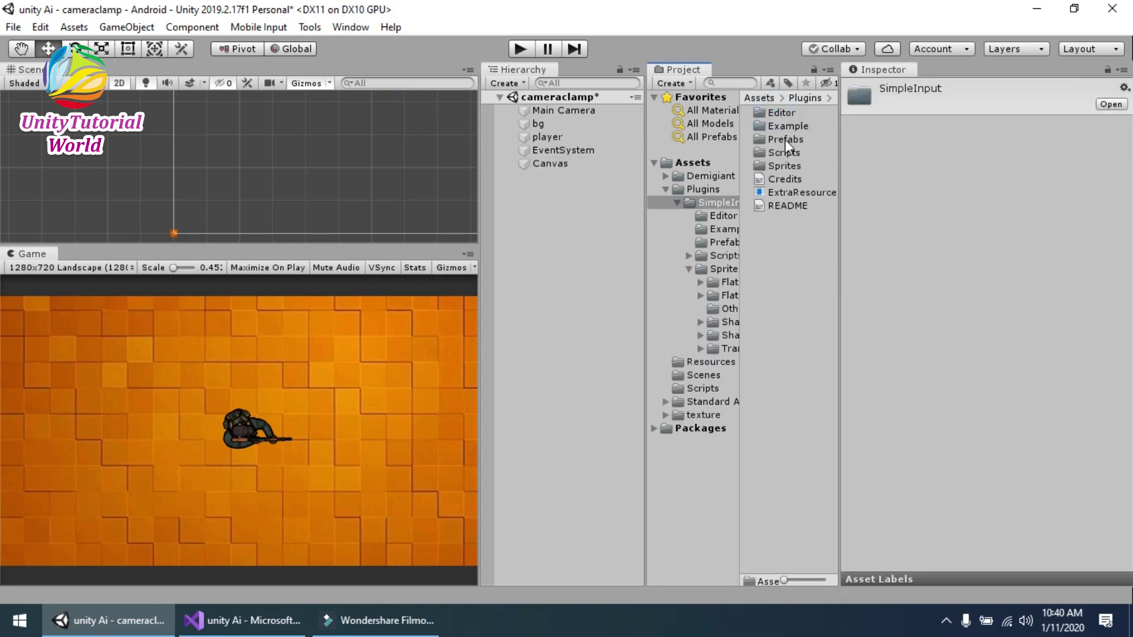
double_click(778, 139)
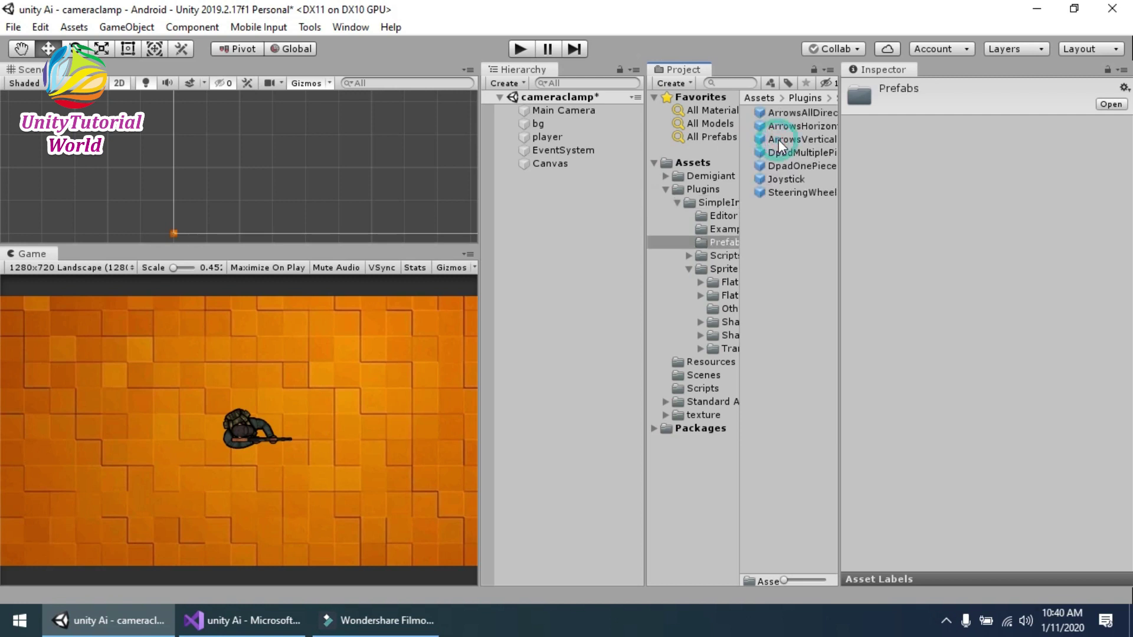
click(770, 179)
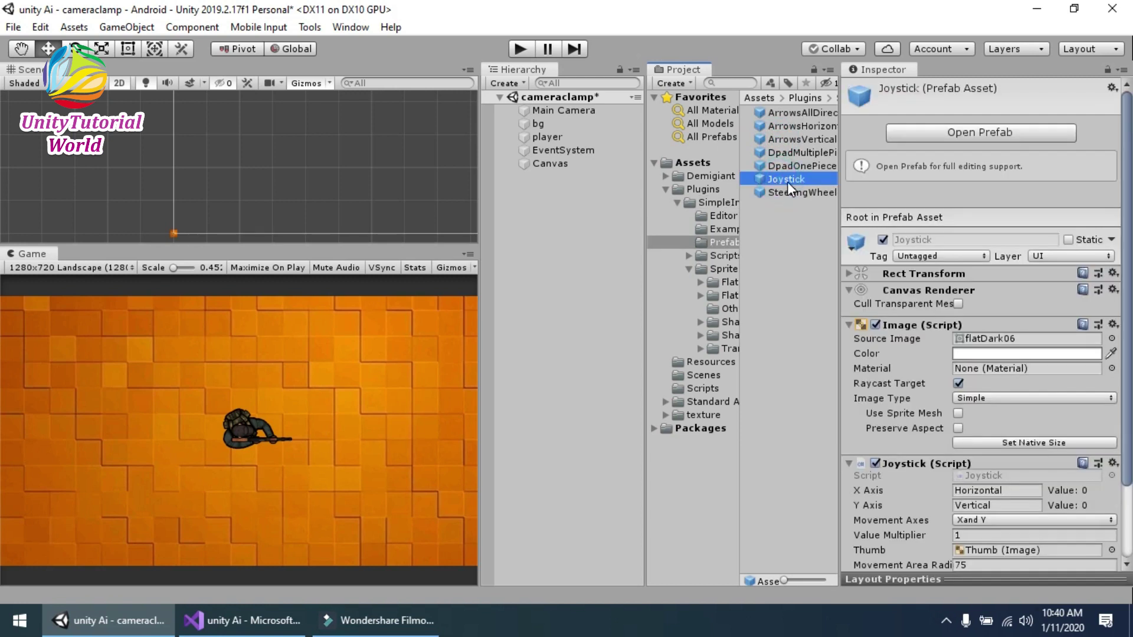
drag(788, 180, 561, 164)
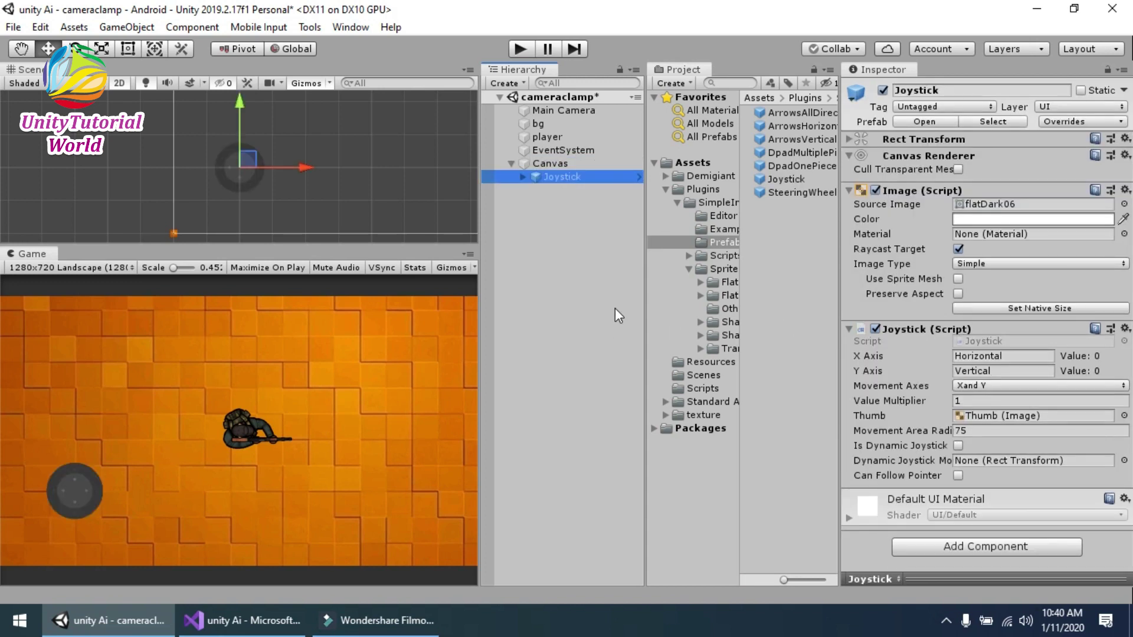
key(ctrl+s)
click(551, 140)
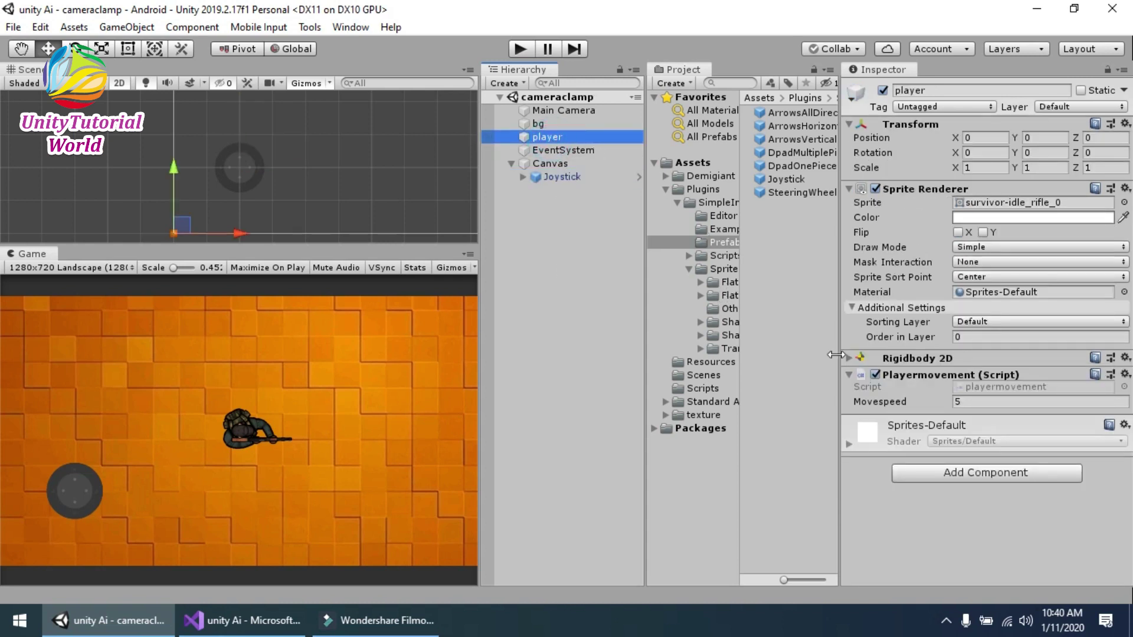
Step: Open playermovement.cs and change Input to SimpleInput on line 20
click(989, 388)
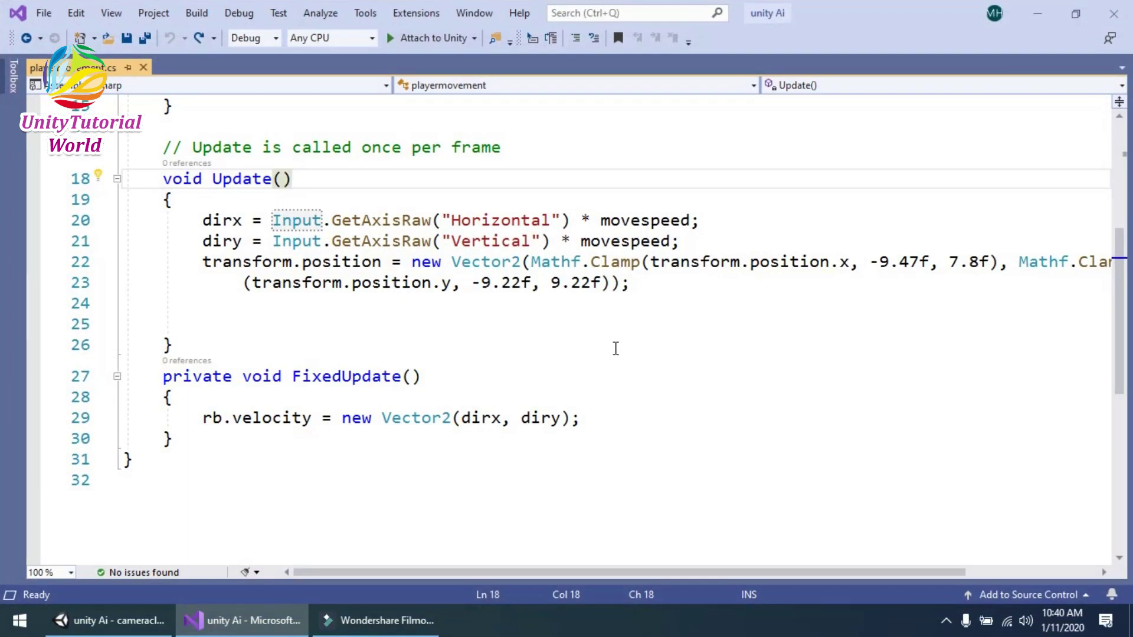
scroll(324, 229, up, 1)
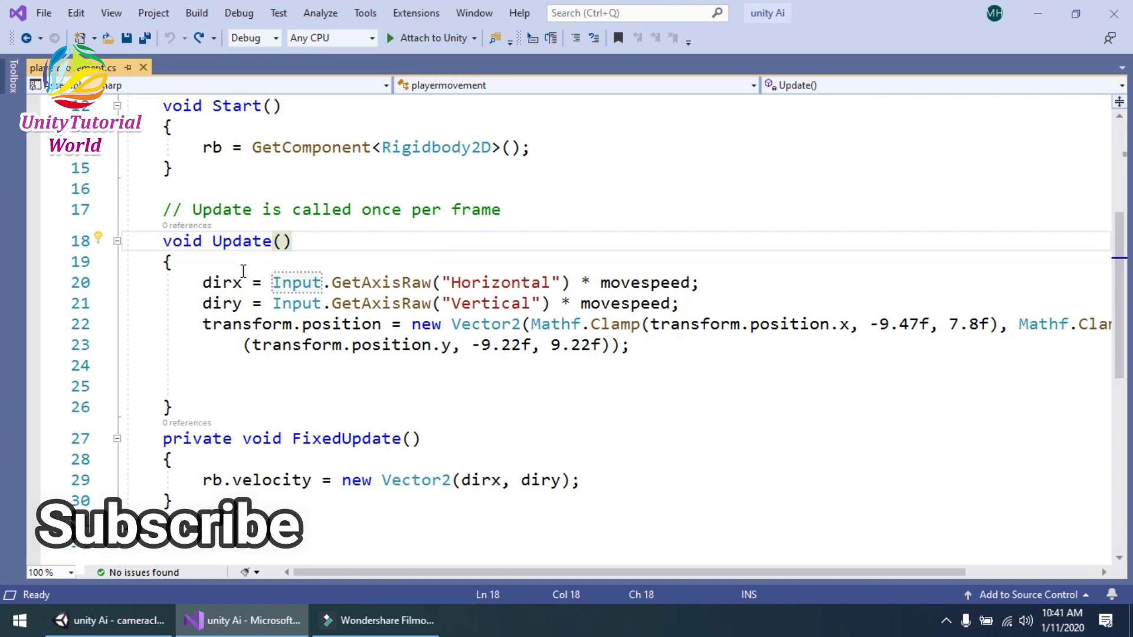
scroll(242, 268, down, 1)
click(322, 224)
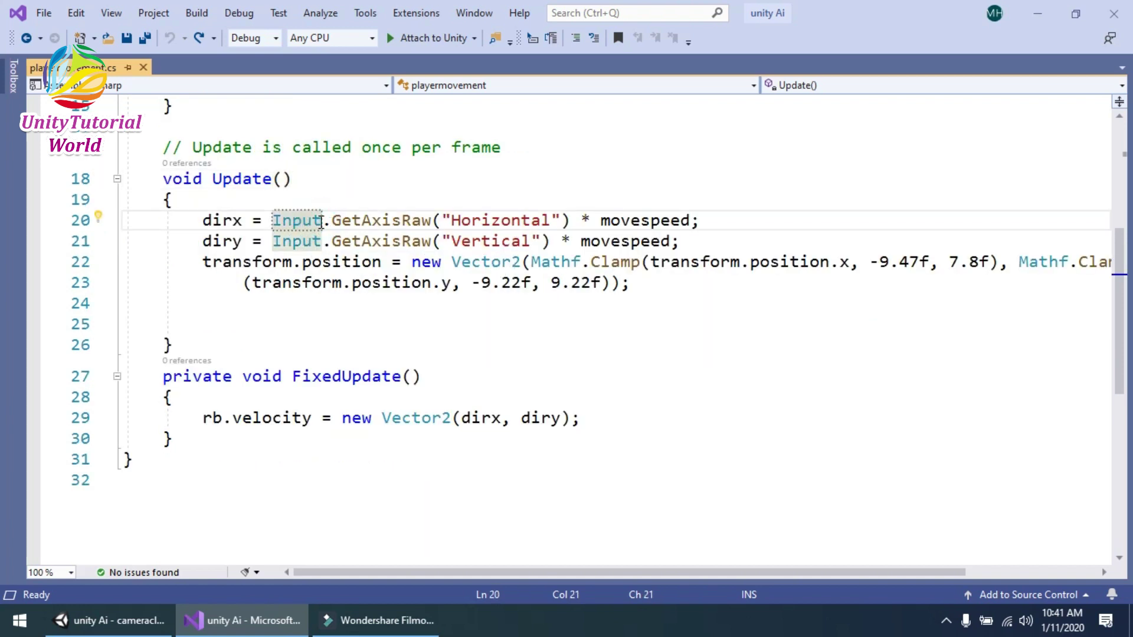
key(BackSpace)
key(BackSpace)
key(BackSpace)
key(BackSpace)
key(BackSpace)
text(siple)
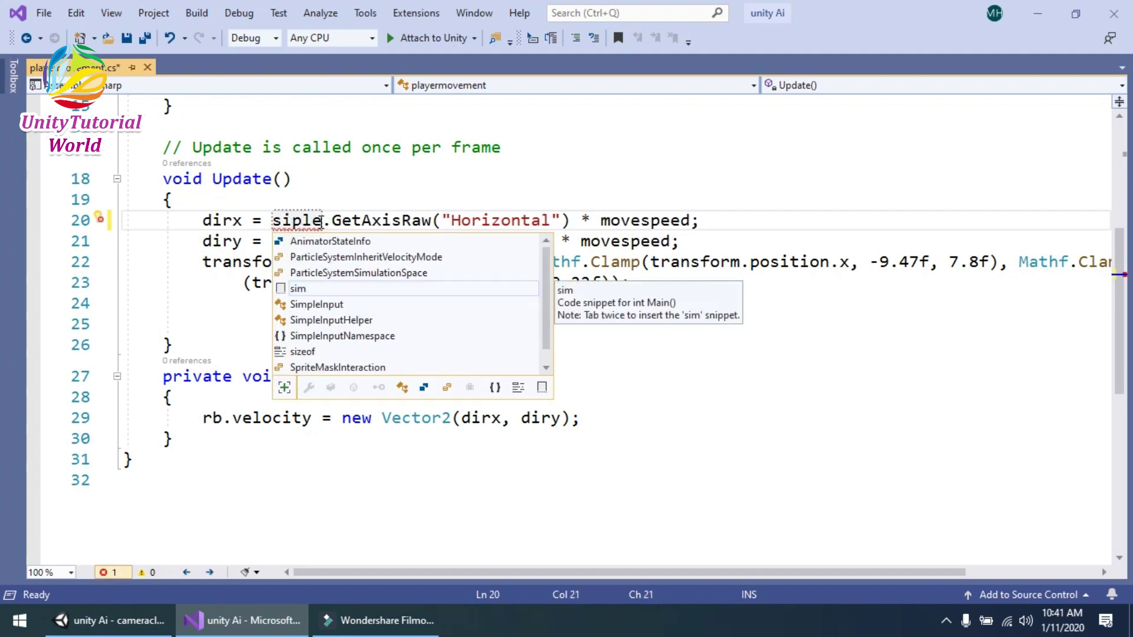
key(Down)
key(Tab)
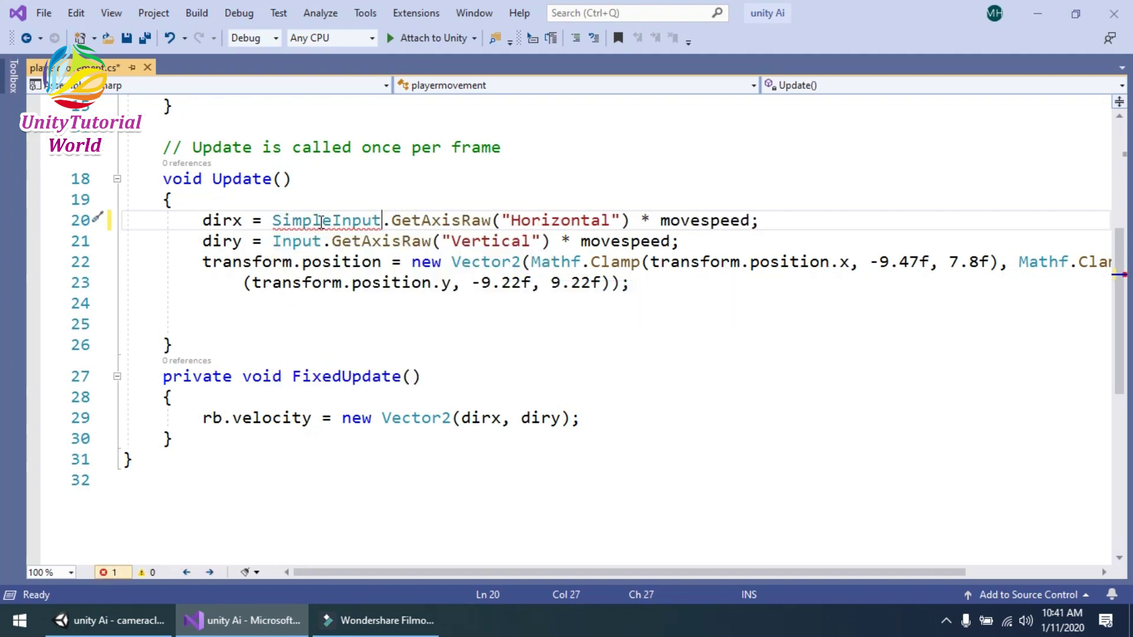
Step: Change Input to SimpleInput on line 21, save the script and return to Unity
click(319, 241)
key(BackSpace)
key(BackSpace)
key(BackSpace)
key(BackSpace)
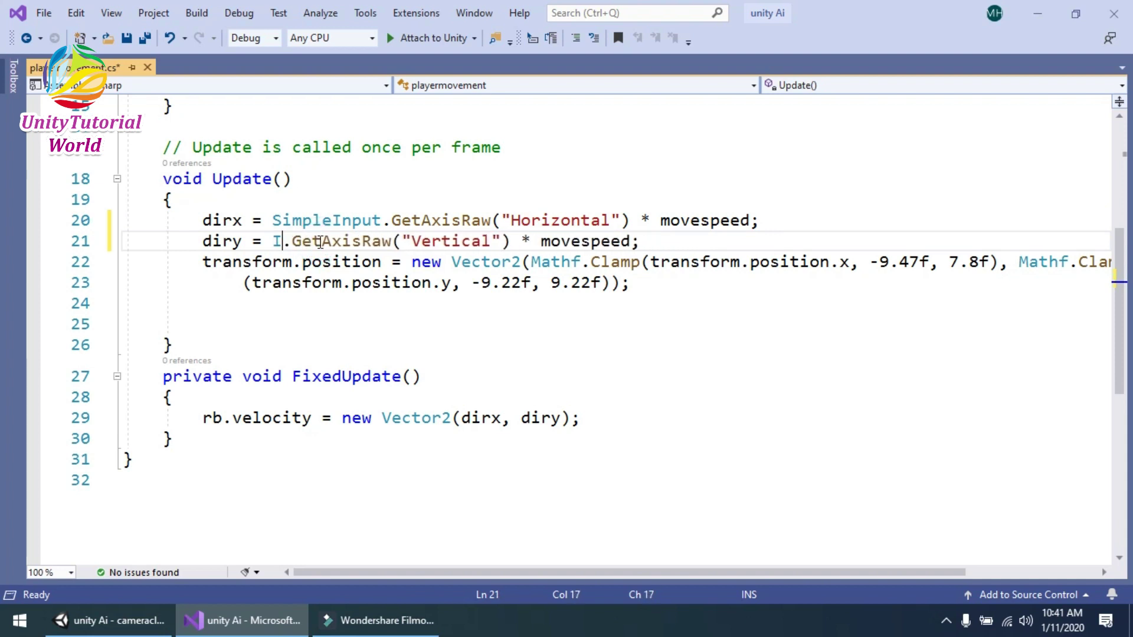
key(BackSpace)
text(siple)
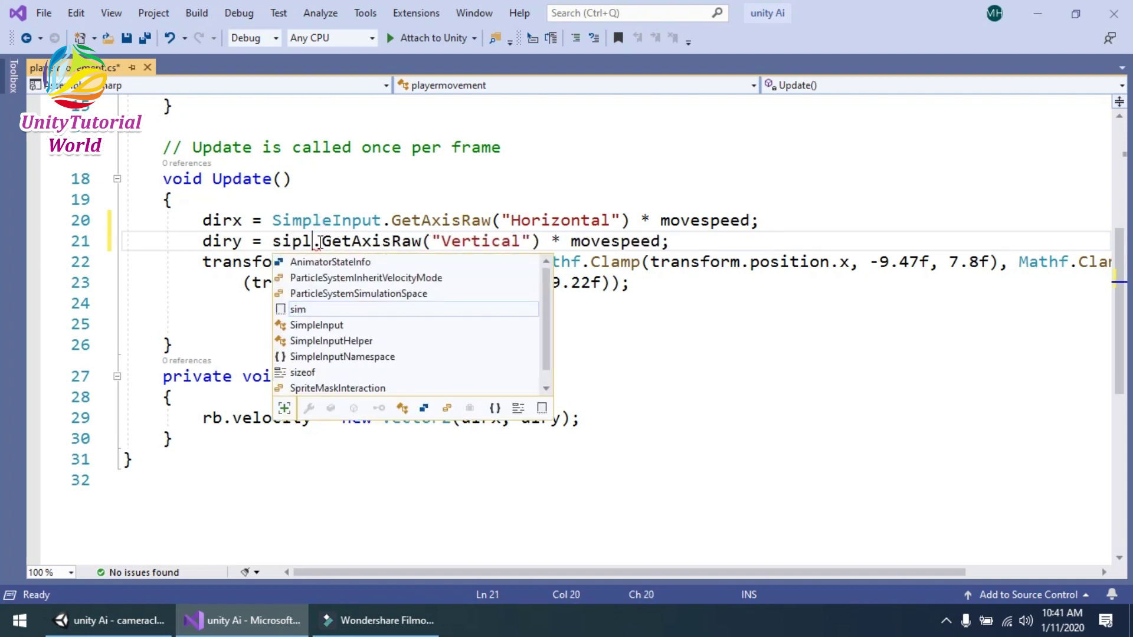
key(Down)
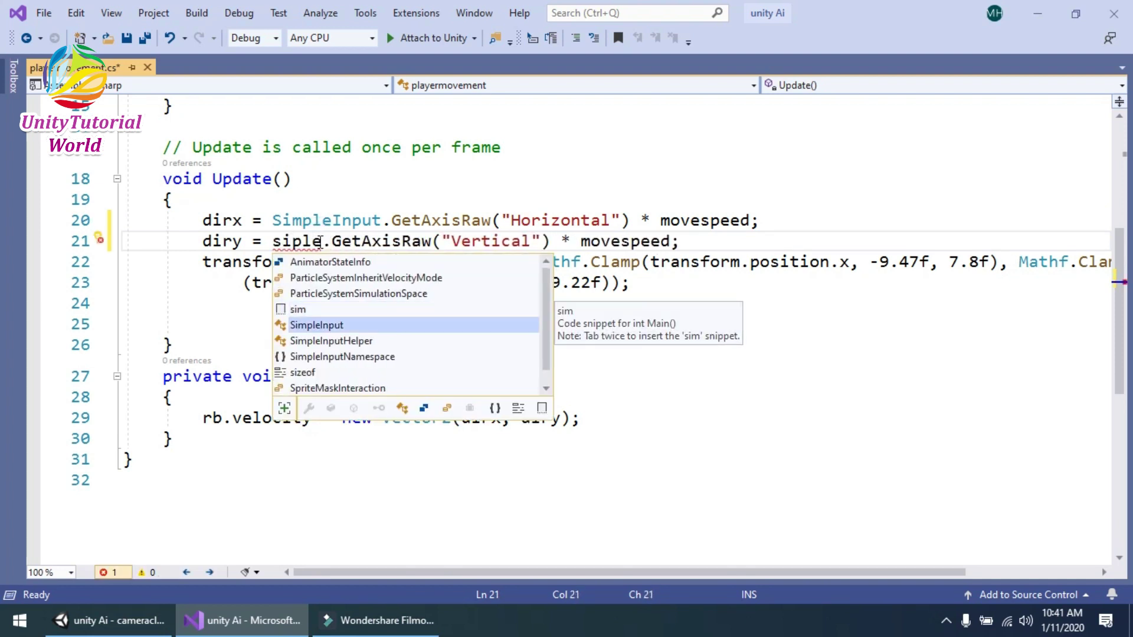
key(Tab)
click(297, 325)
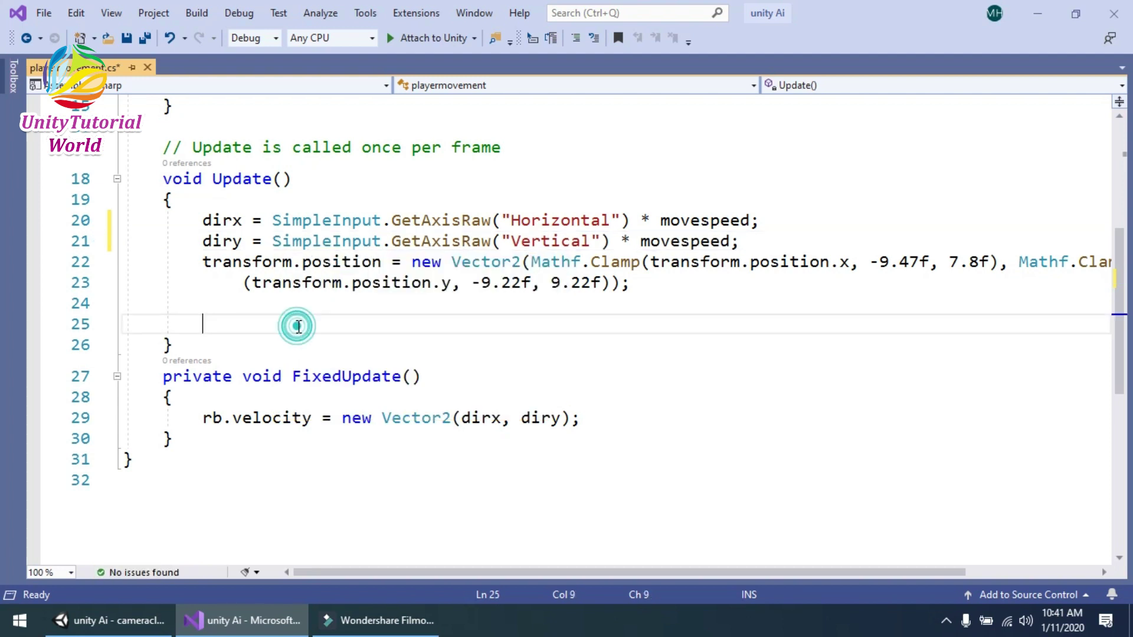
key(ctrl+s)
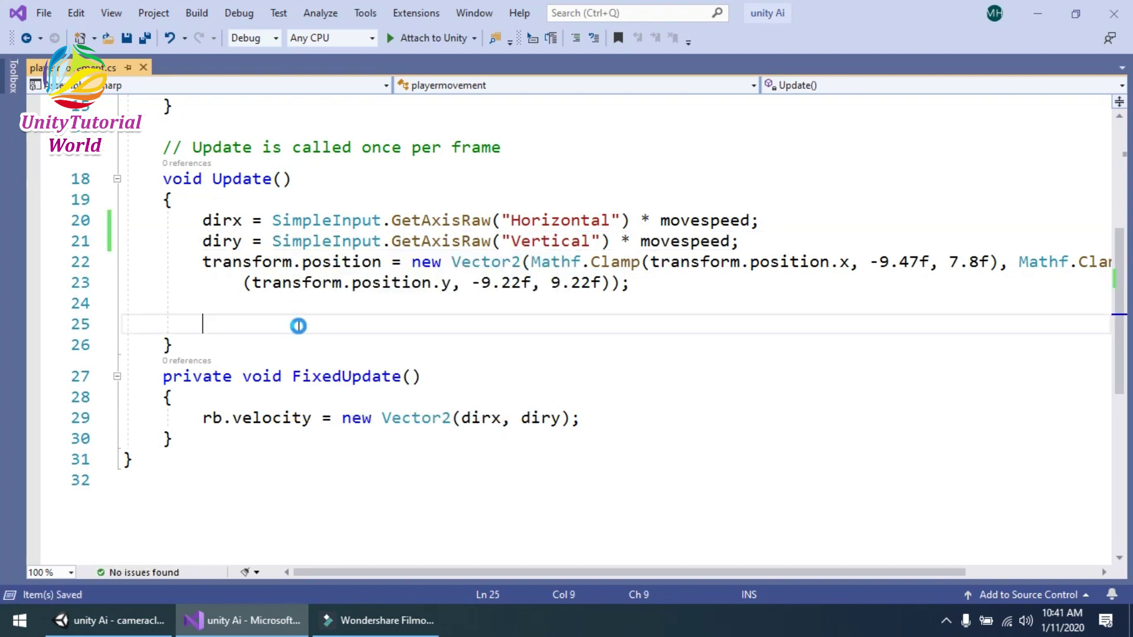
click(1042, 16)
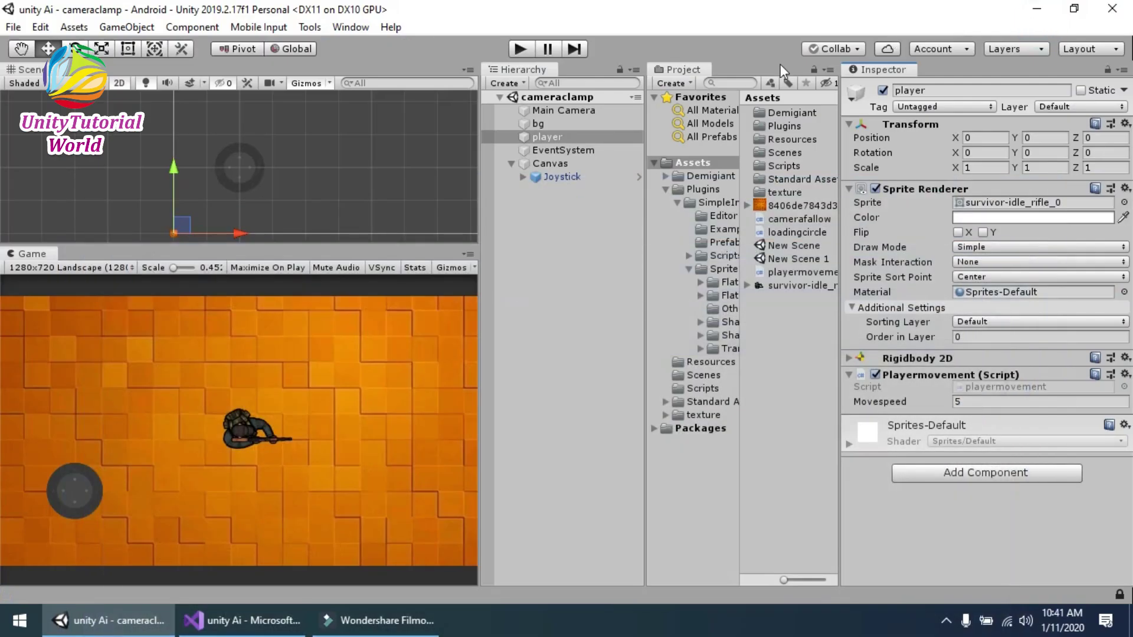
click(519, 50)
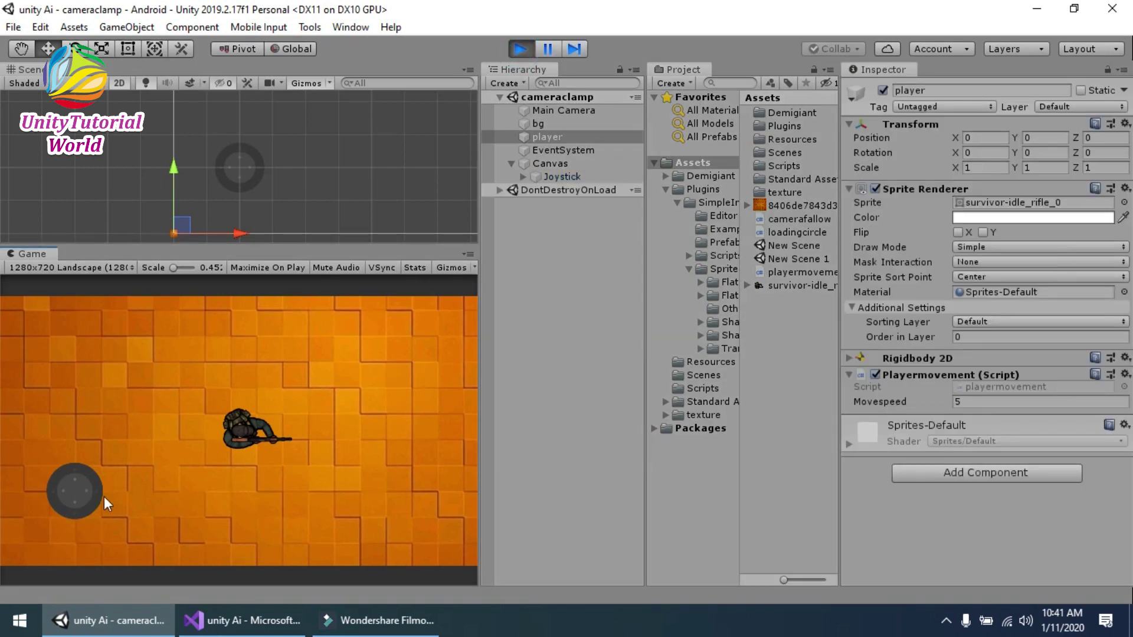
drag(73, 494, 68, 470)
drag(75, 469, 66, 519)
click(519, 49)
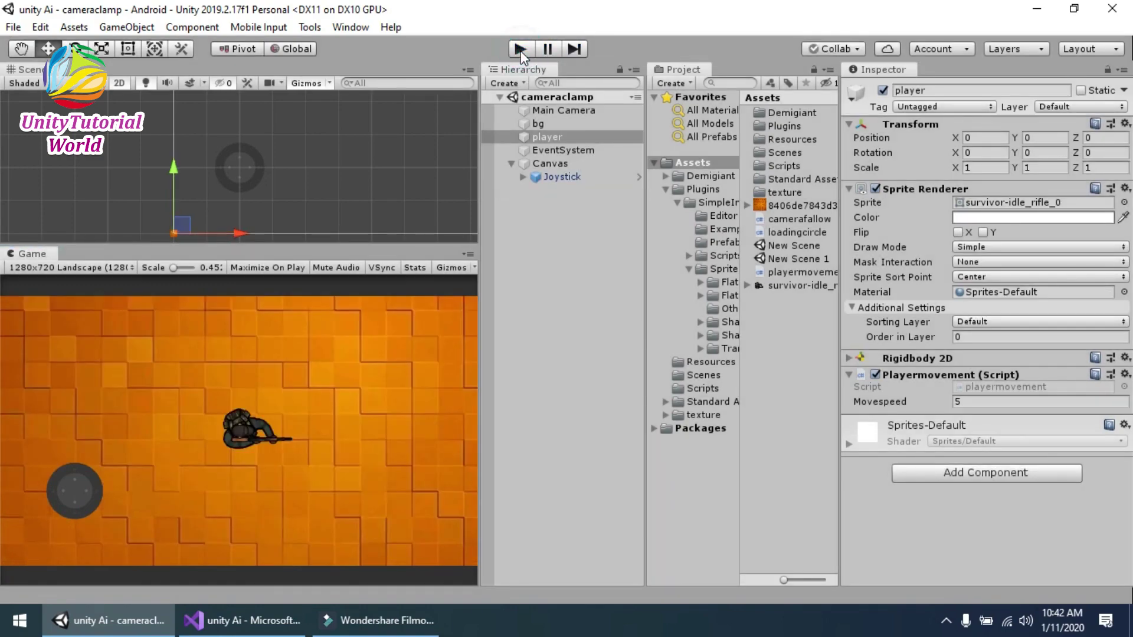